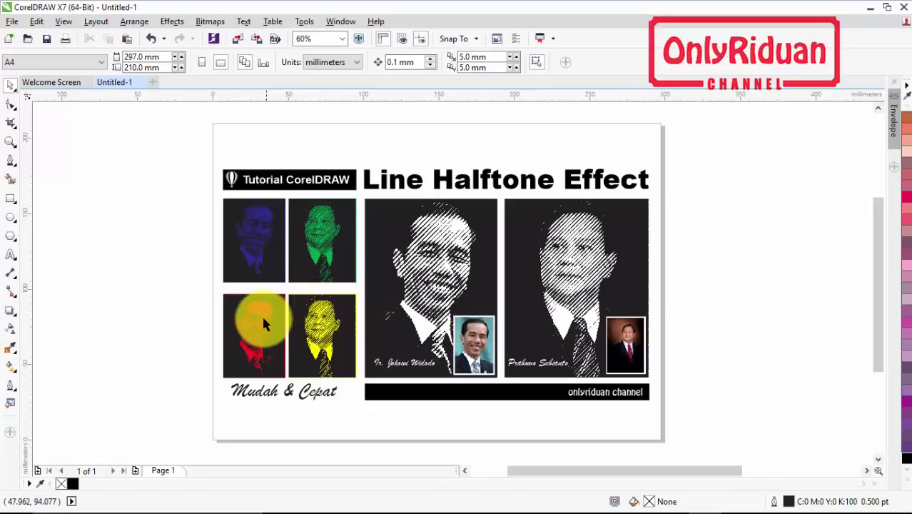
Step: Insert a blank Page 2 into the document beside the Line Halftone sample page
left_click(136, 470)
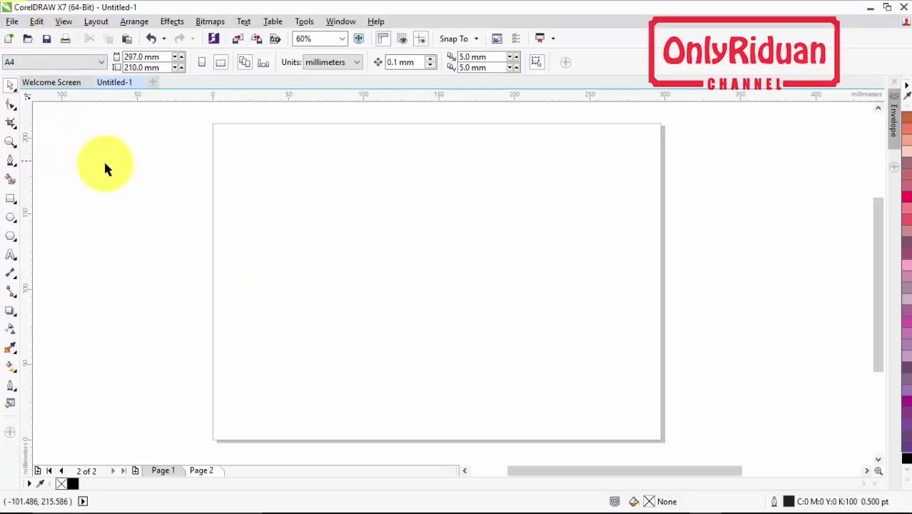
Step: Import the jokowi photo and place it on Page 2 at about 186 × 124 mm
left_click(12, 22)
left_click(49, 226)
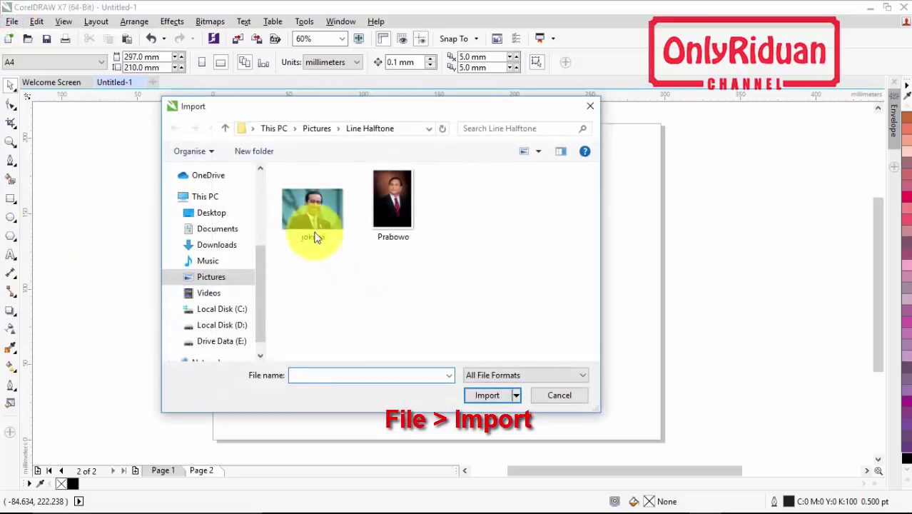
left_click(316, 214)
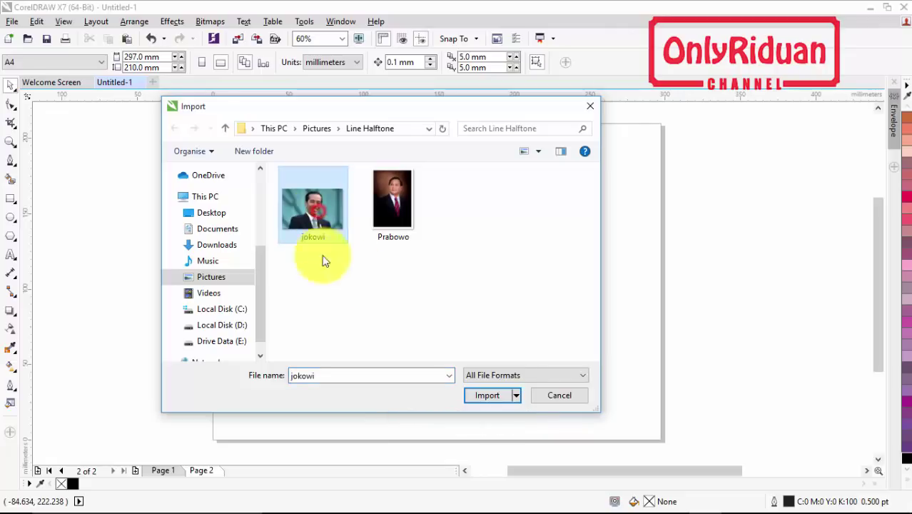
left_click(490, 395)
left_click_drag(309, 174, 588, 363)
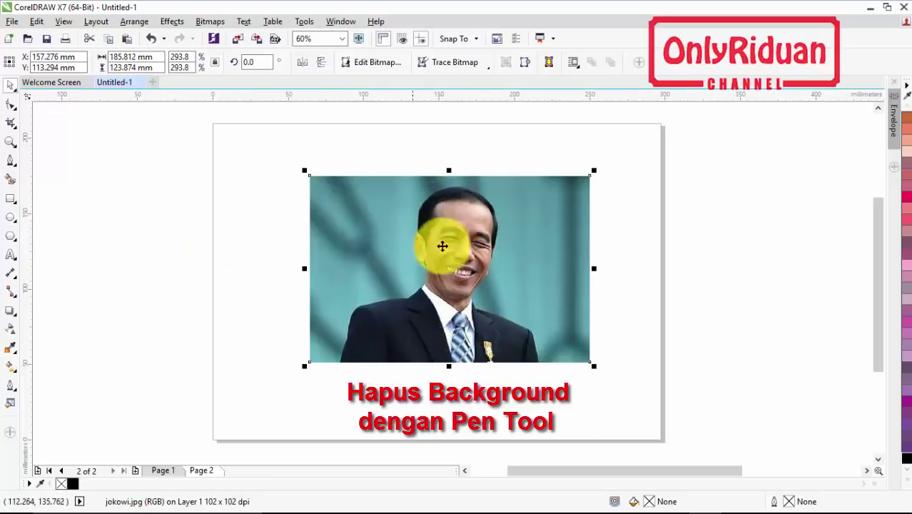
Step: With the Pen tool, trace a first curve from the photo's bottom edge up the left lapel
left_click(13, 161)
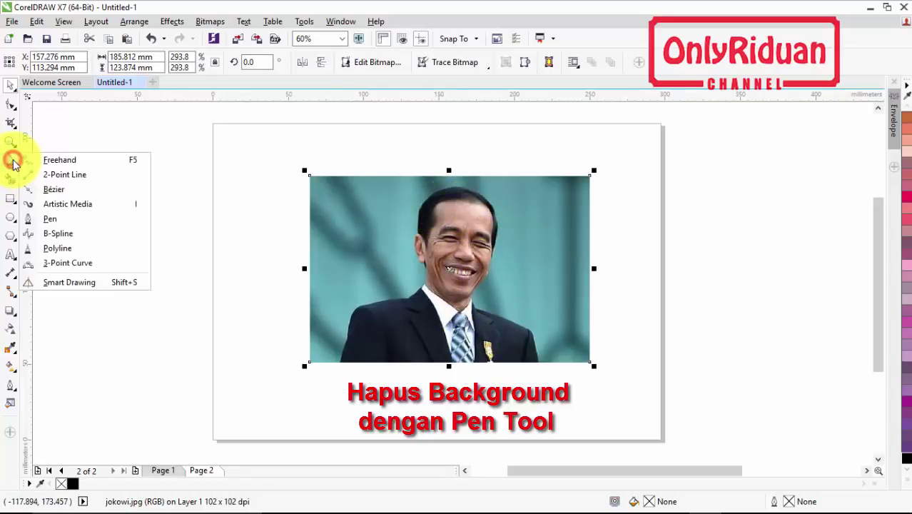
left_click(55, 221)
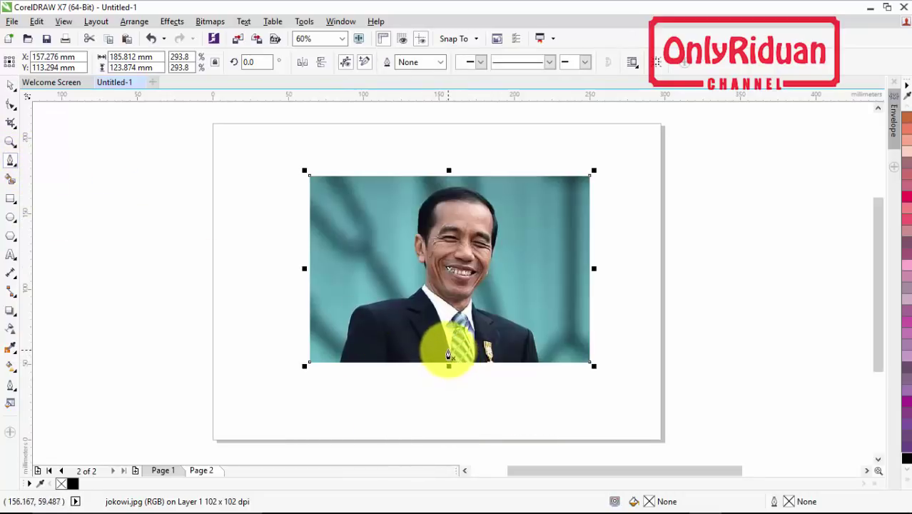
scroll(447, 354, "up", 3)
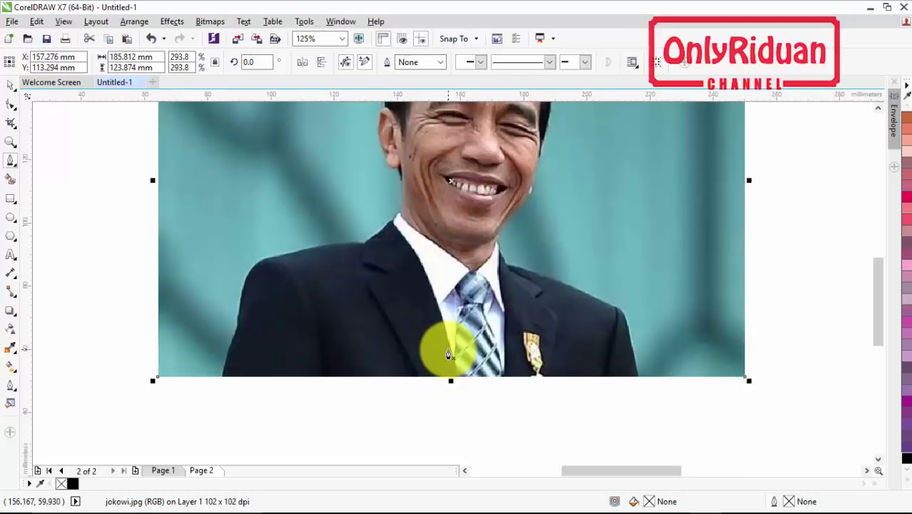
left_click(418, 377)
left_click_drag(372, 294, 354, 280)
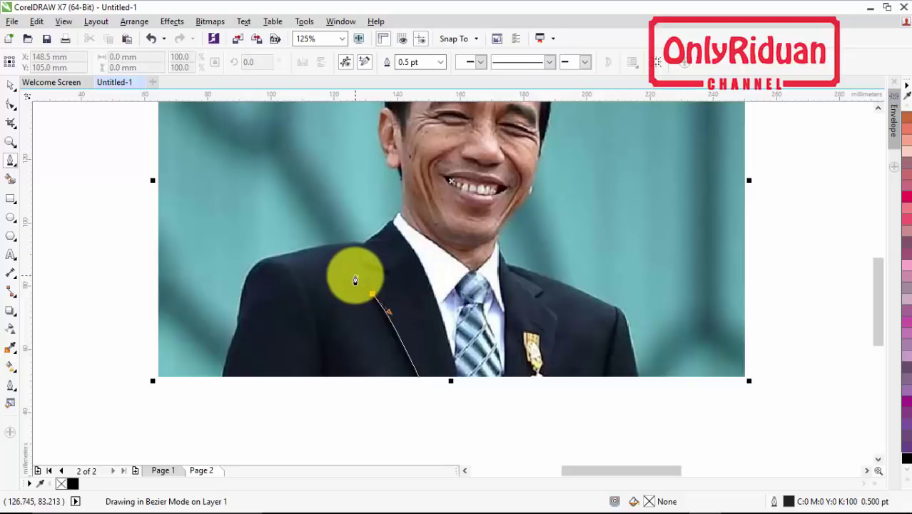
double_click(355, 280)
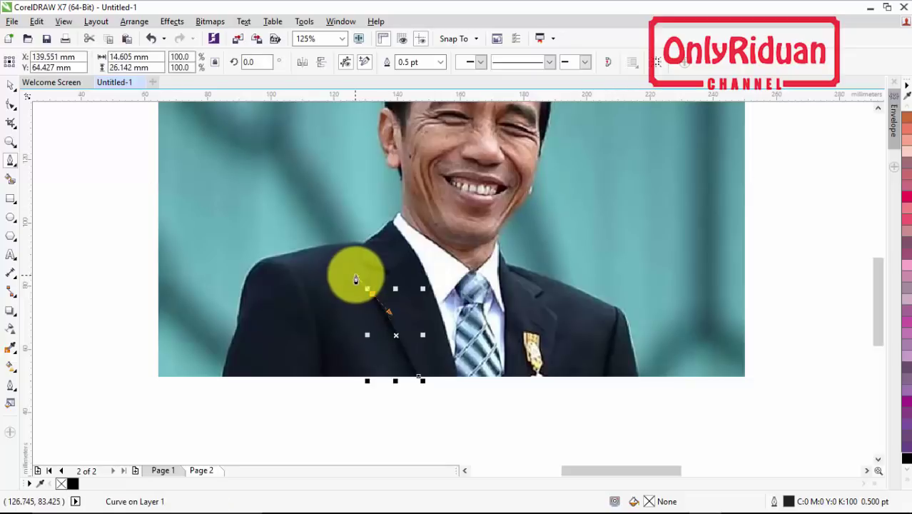
left_click(388, 289, "alt")
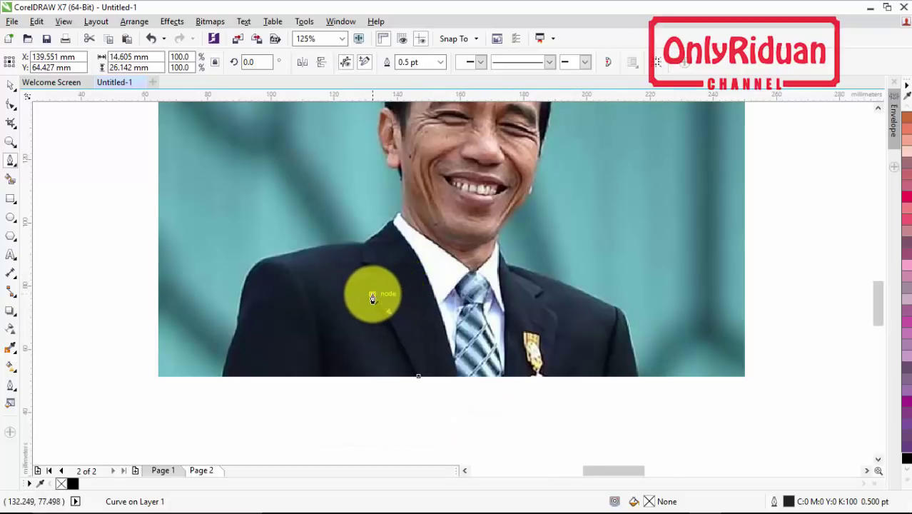
scroll(370, 292, "up", 1)
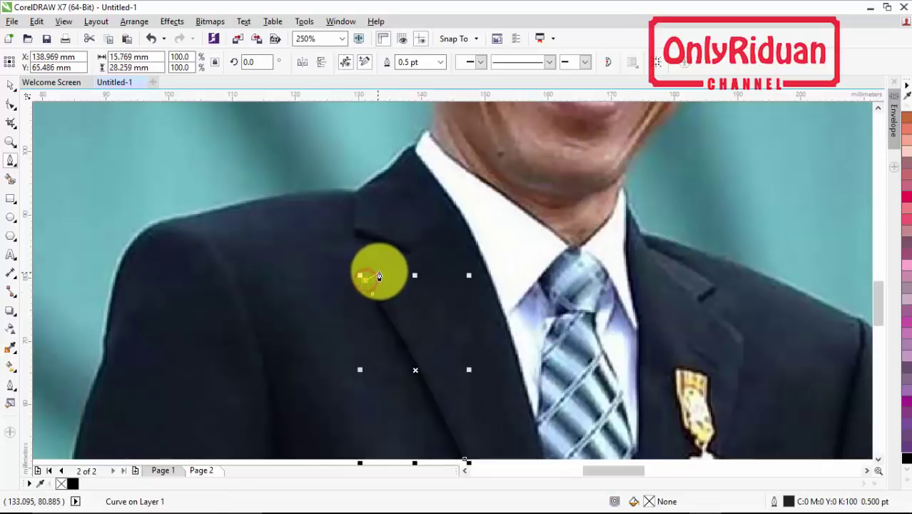
Step: Extend the outline along the lapel edge up to the collar
left_click(382, 266)
left_click(411, 257)
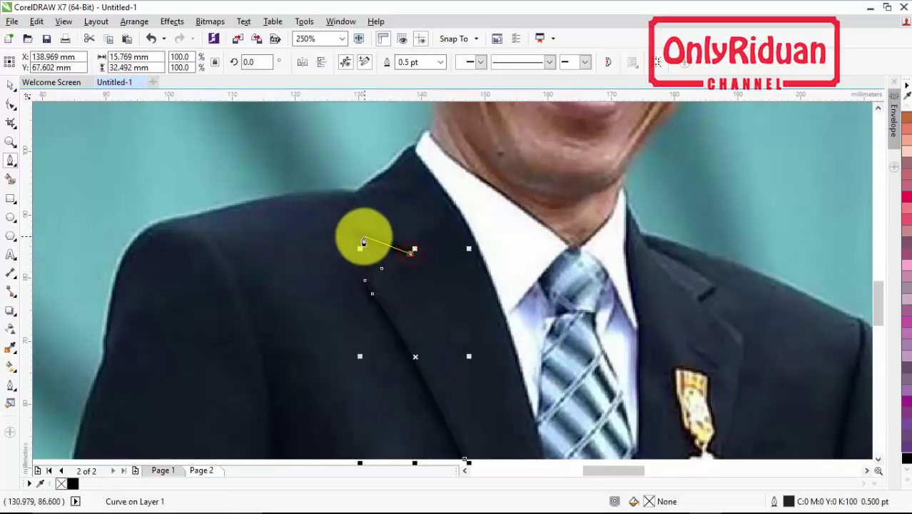
mouse_move(355, 230)
left_mouse_down()
mouse_move(353, 202)
mouse_move(419, 151)
left_mouse_up()
left_click(352, 196)
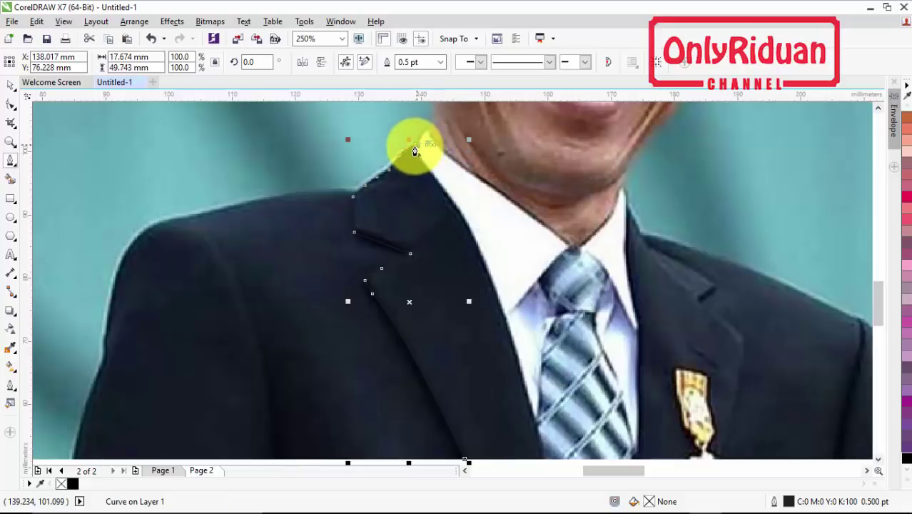
left_click(416, 144)
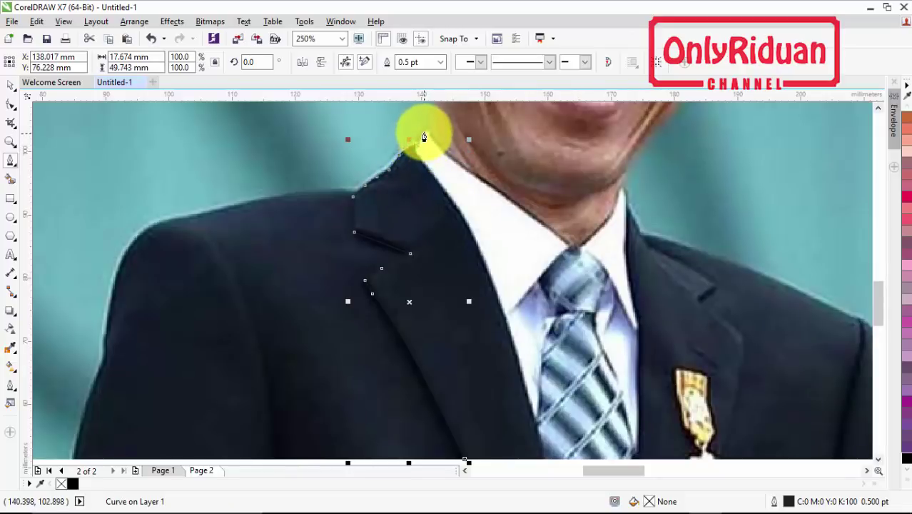
left_click_drag(423, 135, 431, 133)
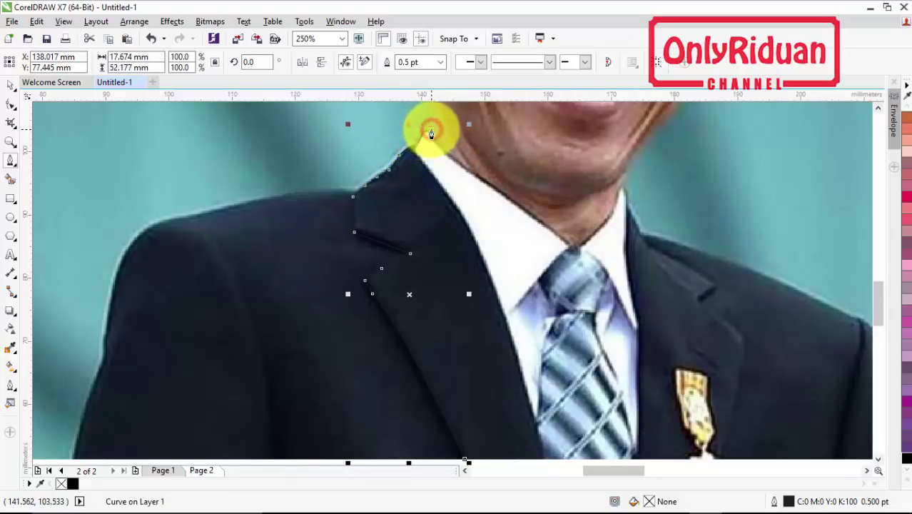
left_click_drag(431, 132, 431, 131)
Step: Continue the outline up the neck and curve it around the earlobe and ear, reaching 22 nodes
scroll(462, 189, "up", 2)
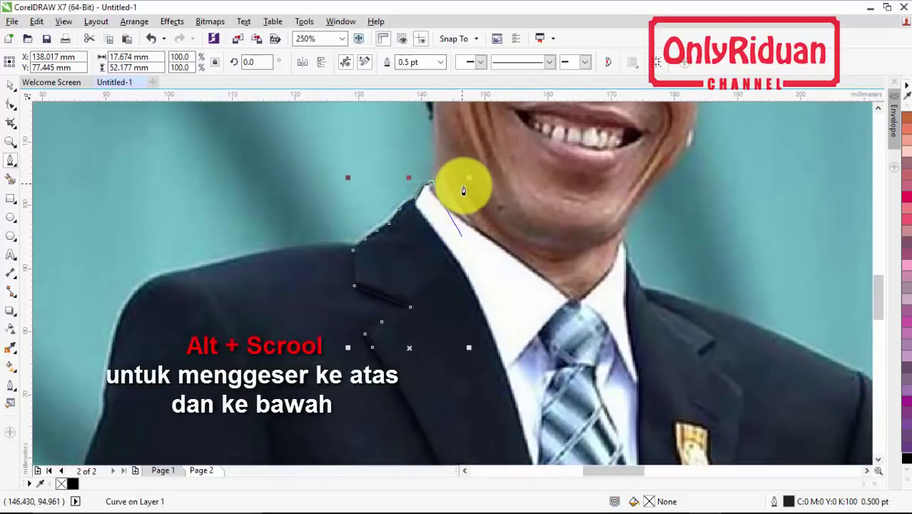
scroll(464, 189, "up", 2)
scroll(471, 219, "up", 2)
scroll(473, 228, "up", 2)
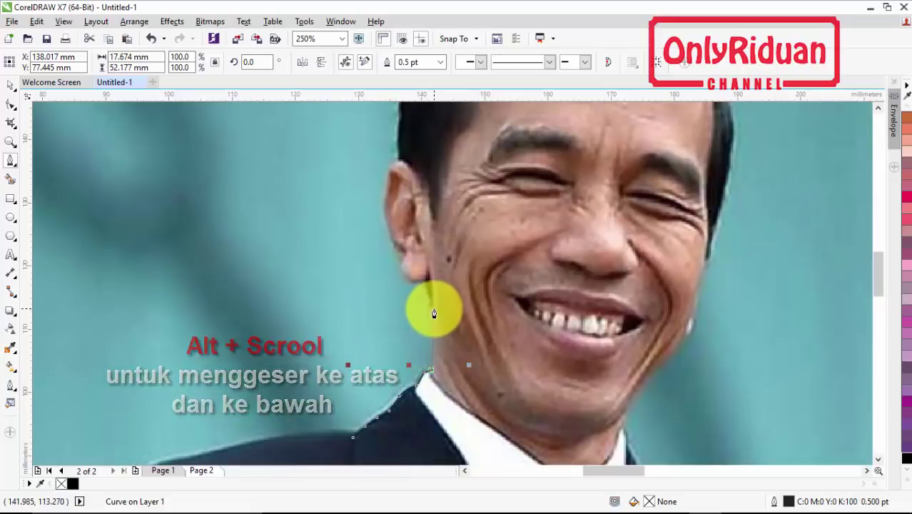
left_click(434, 335)
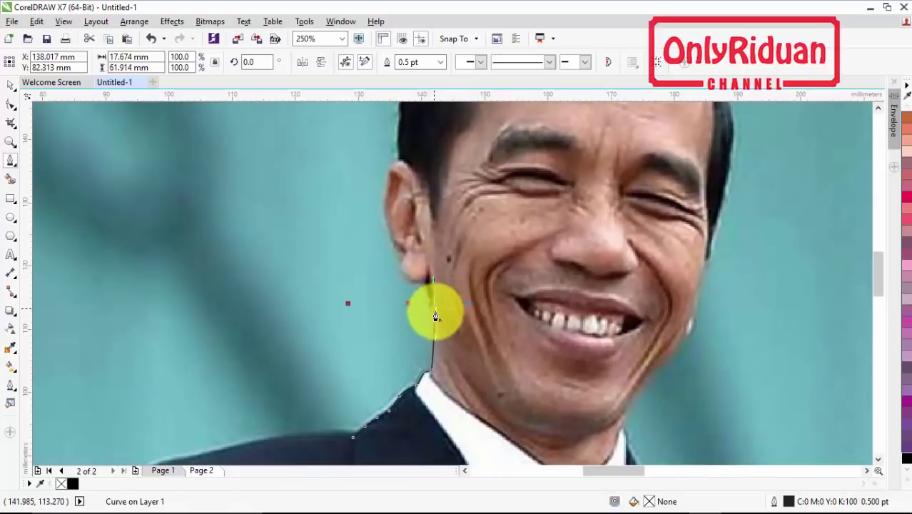
left_click(431, 304)
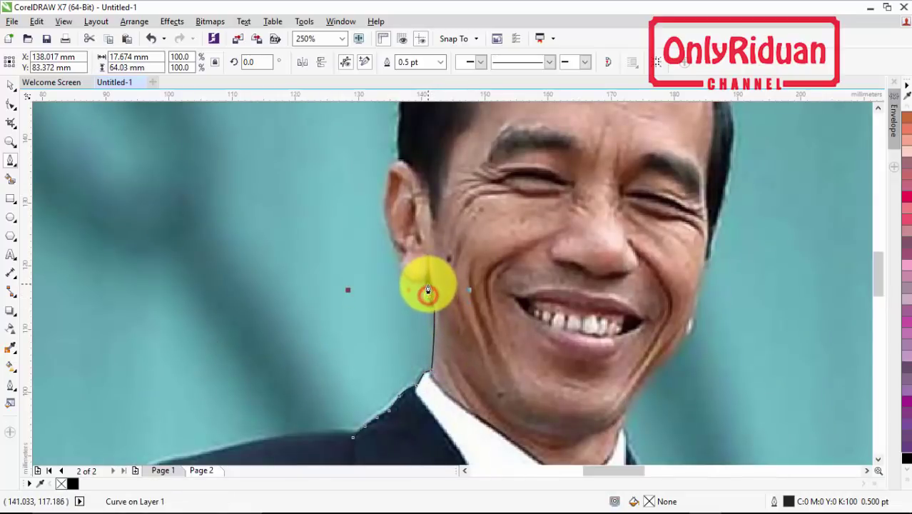
left_click(426, 278)
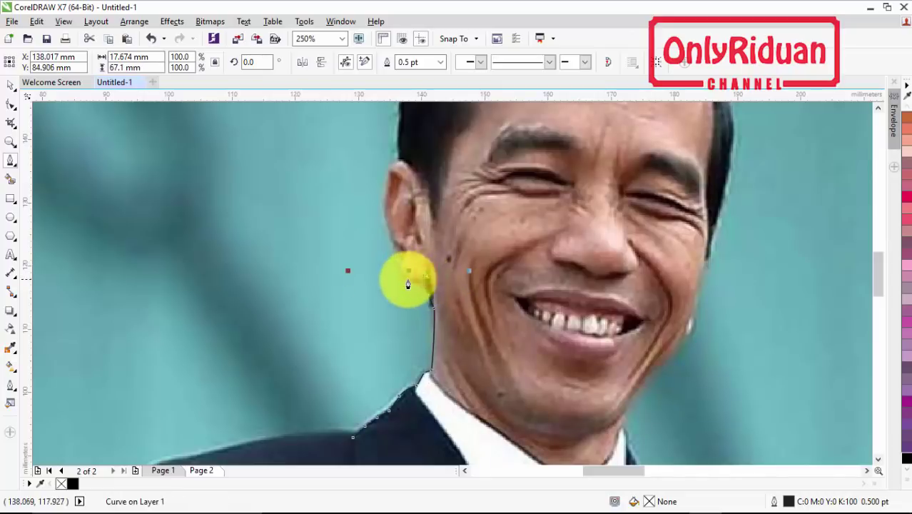
left_click(404, 271)
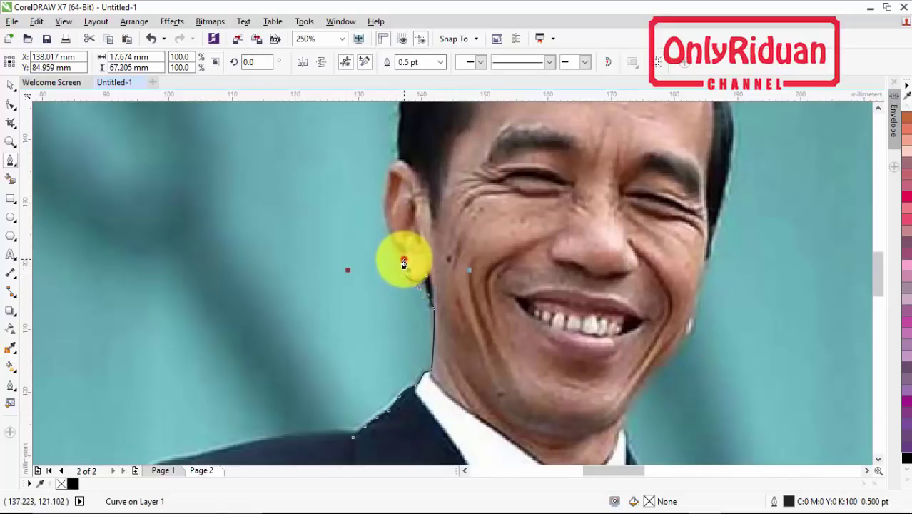
left_click_drag(404, 263, 409, 251)
mouse_move(407, 254)
left_mouse_down()
mouse_move(391, 247)
mouse_move(384, 194)
left_mouse_up()
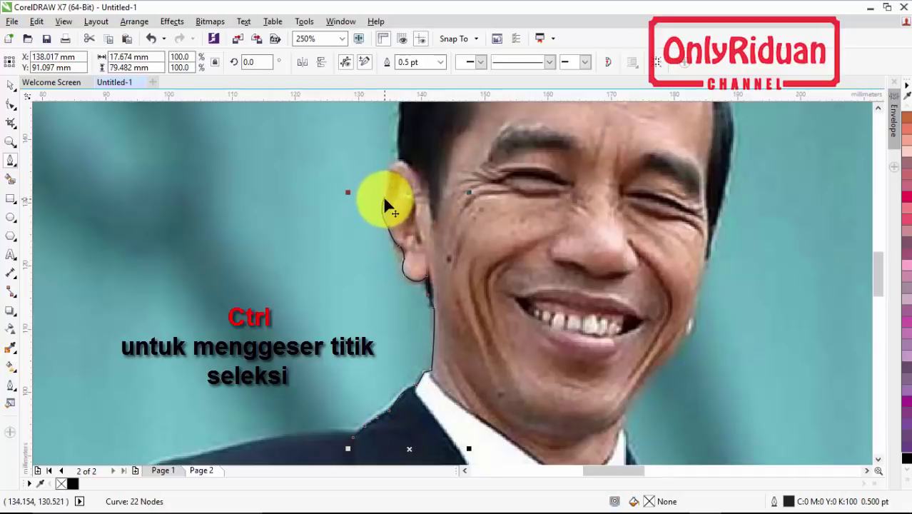
Step: Adjust the ear nodes so the outline hugs the ear more closely
left_click_drag(384, 199, 393, 199)
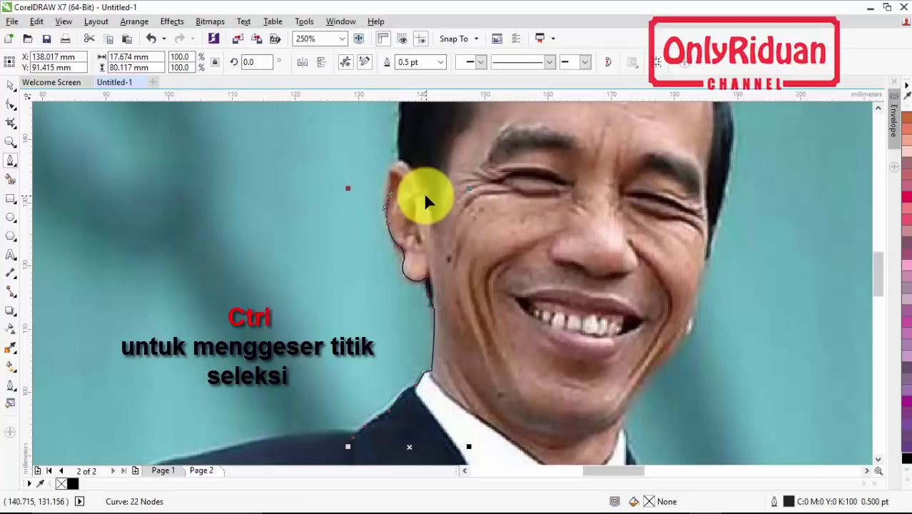
scroll(391, 196, "up", 2)
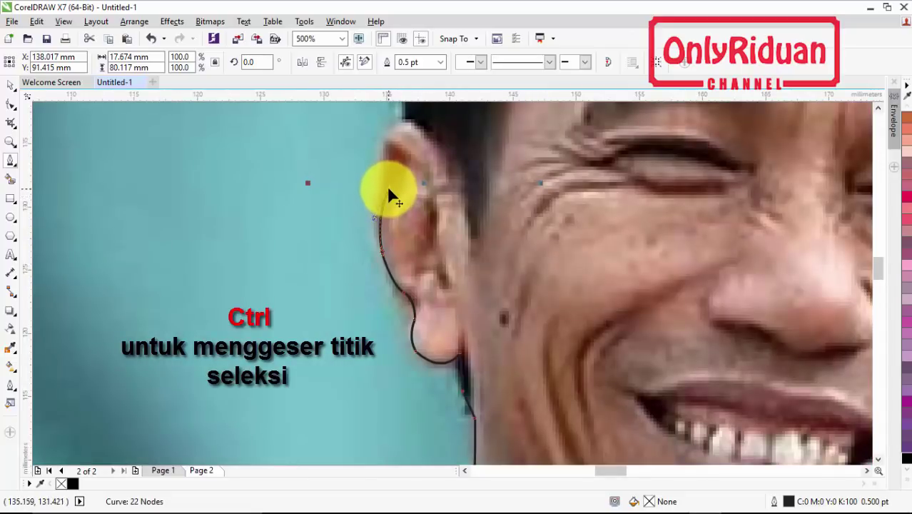
left_click_drag(392, 198, 380, 186)
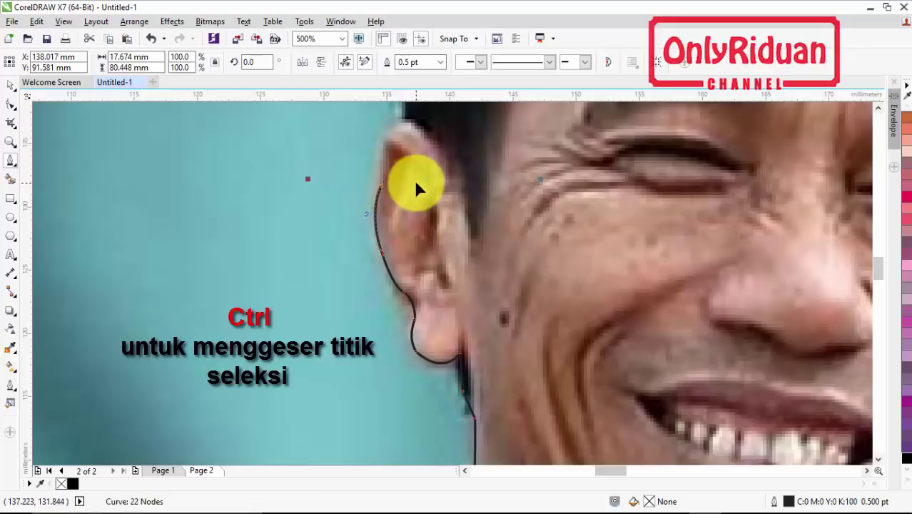
scroll(416, 187, "down", 2)
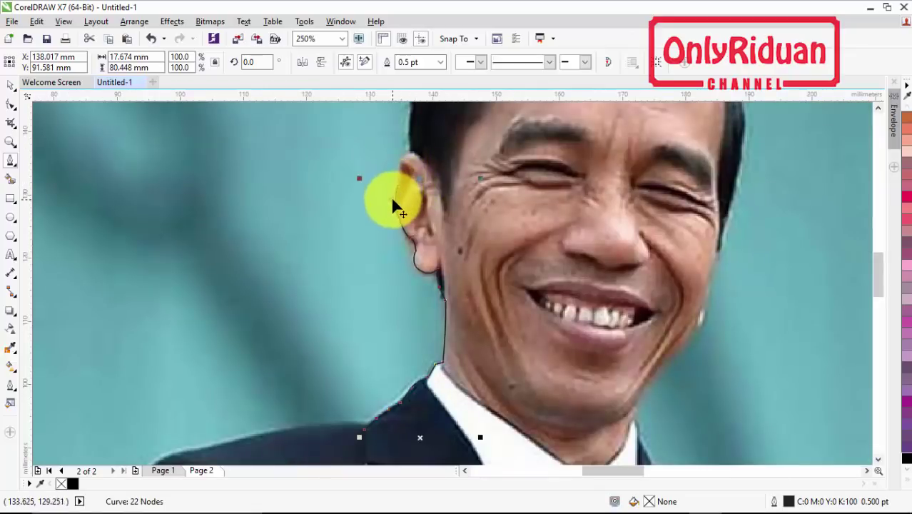
Step: Continue the Pen path from its top end, curving over the top of the ear
left_click(12, 162)
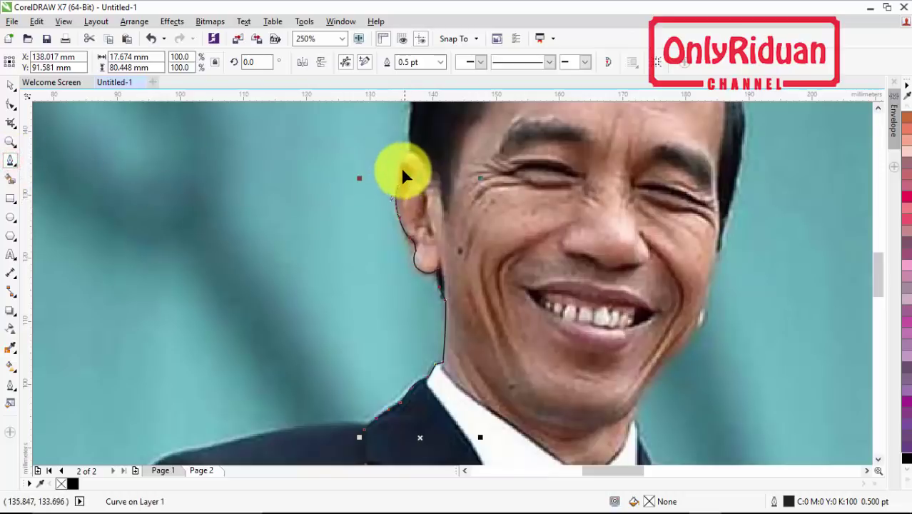
left_click(398, 192)
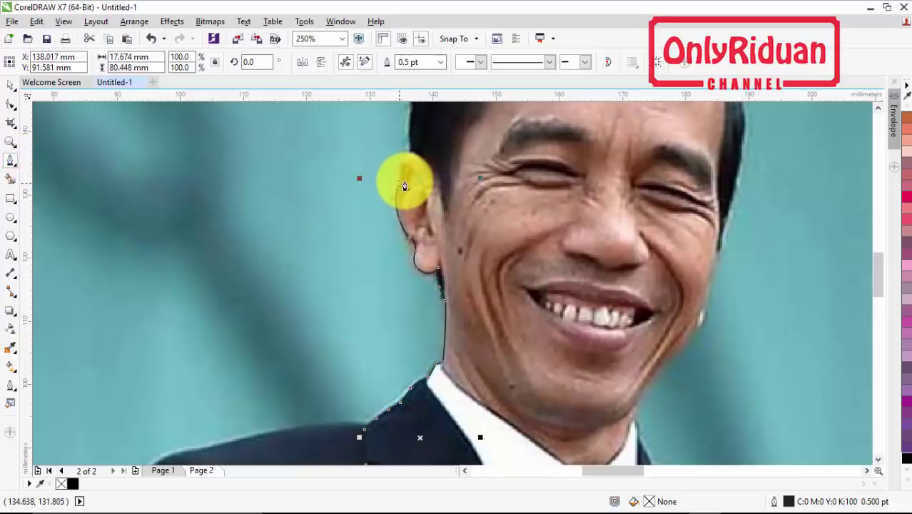
mouse_move(400, 188)
left_mouse_down()
mouse_move(400, 166)
mouse_move(427, 153)
left_mouse_up()
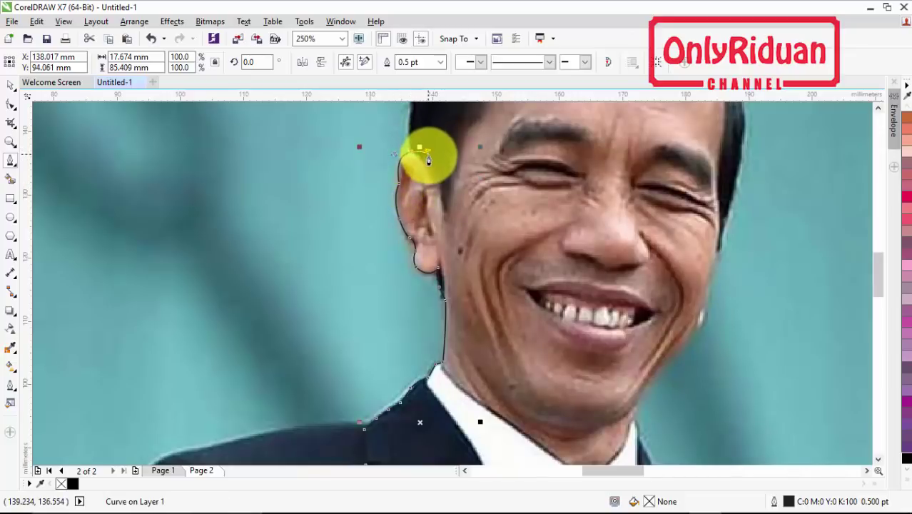
Step: Trace the outline along the hairline, over the top of the head and down past the right temple
scroll(437, 157, "up", 3)
scroll(443, 179, "up", 1)
scroll(443, 185, "up", 1)
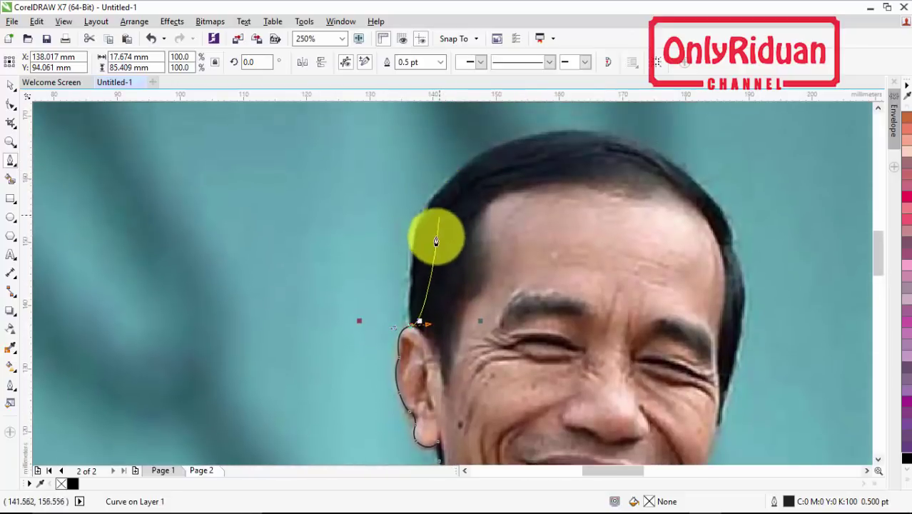
left_click(413, 324)
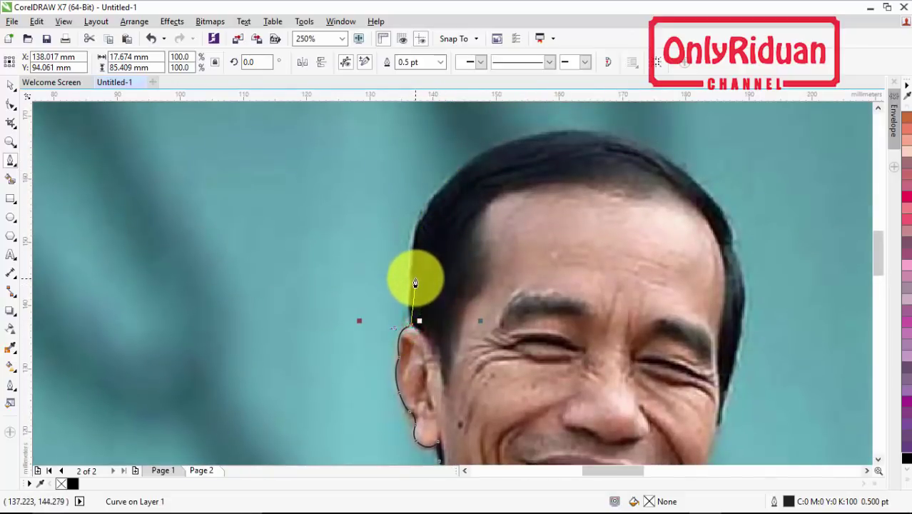
left_click_drag(417, 279, 418, 278)
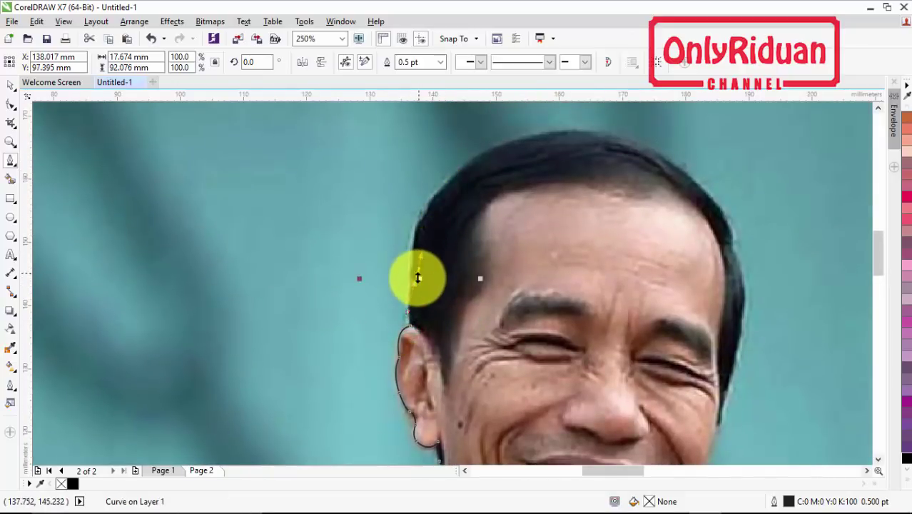
mouse_move(423, 216)
left_mouse_down()
mouse_move(438, 198)
mouse_move(480, 213)
left_mouse_up()
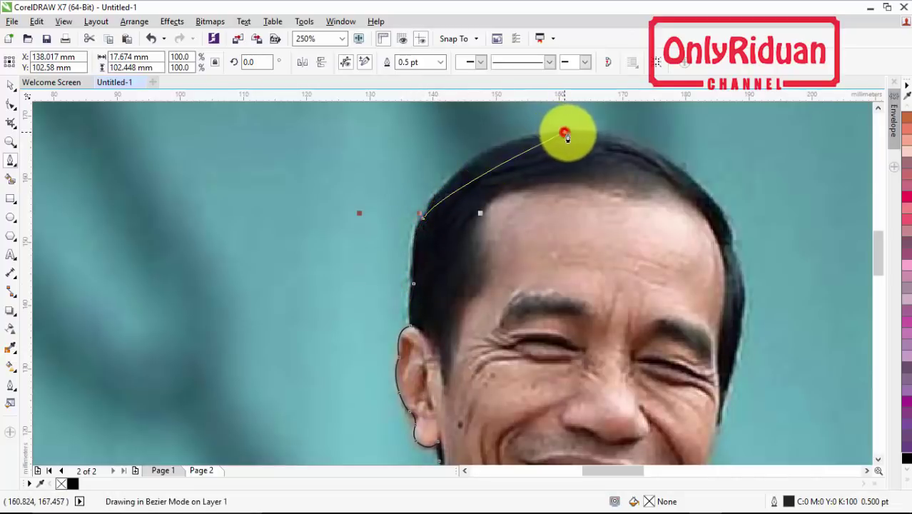
left_click_drag(565, 135, 640, 133)
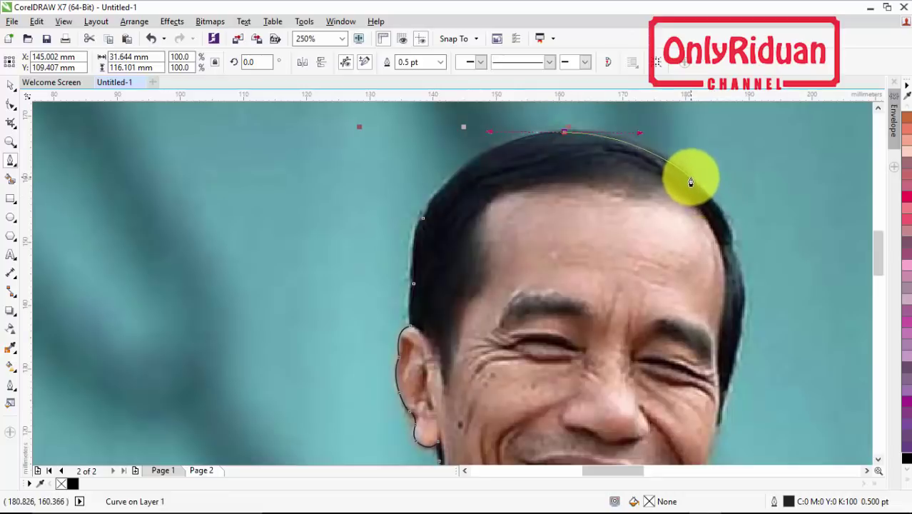
left_click_drag(699, 185, 717, 209)
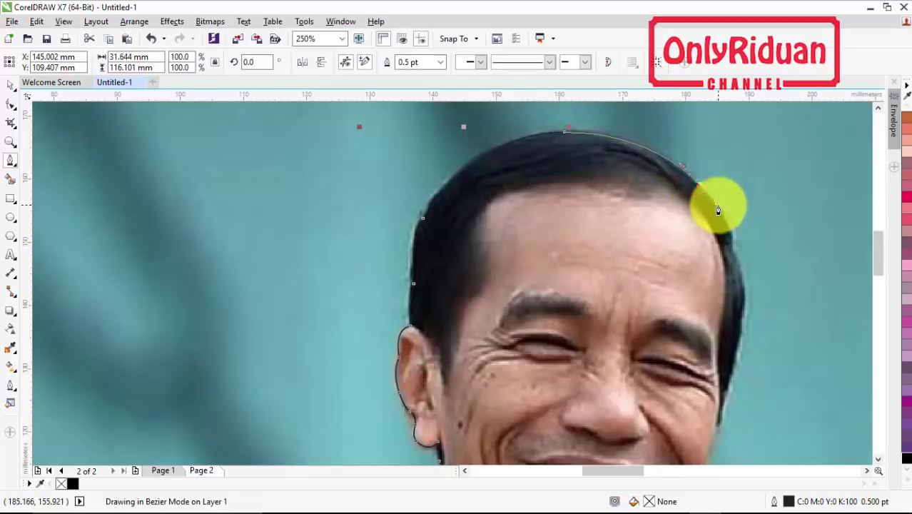
left_click_drag(730, 244, 729, 264)
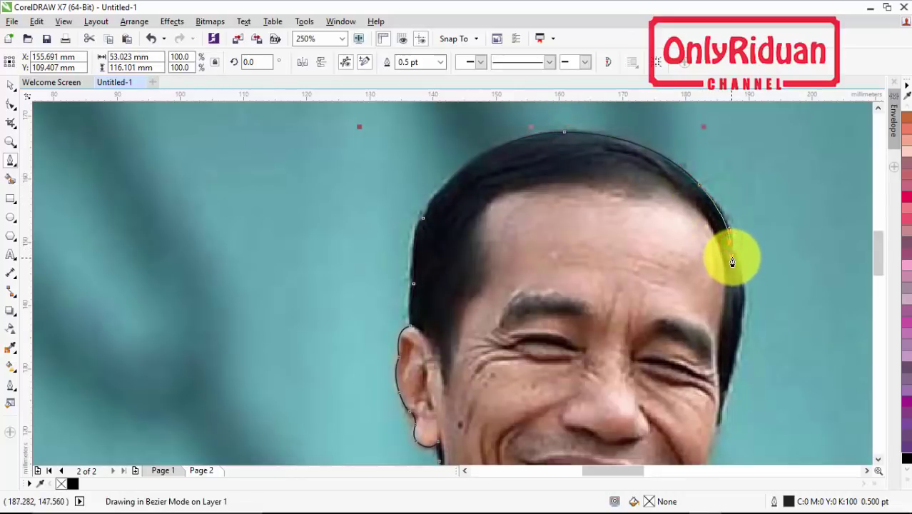
left_click_drag(742, 300, 740, 340)
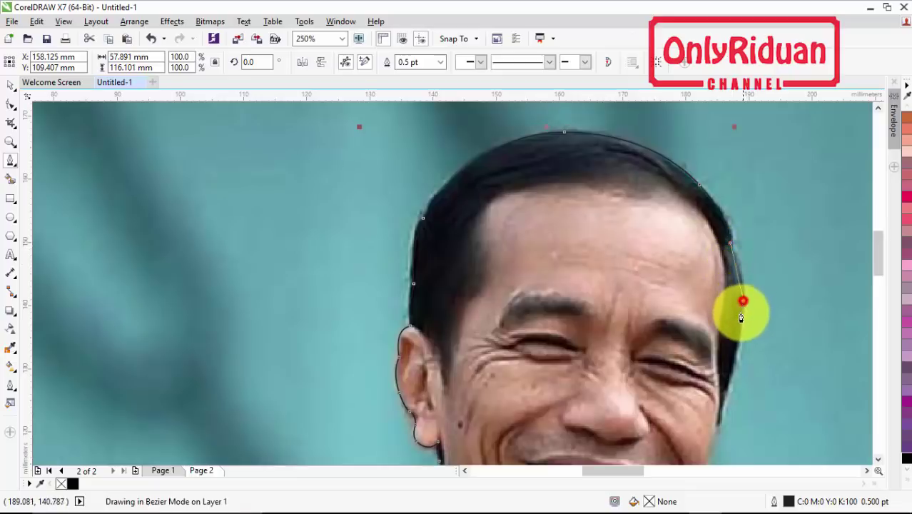
Step: Bend the outline beside the right sideburn along the side of the face
scroll(740, 339, "down", 2)
scroll(738, 299, "down", 1)
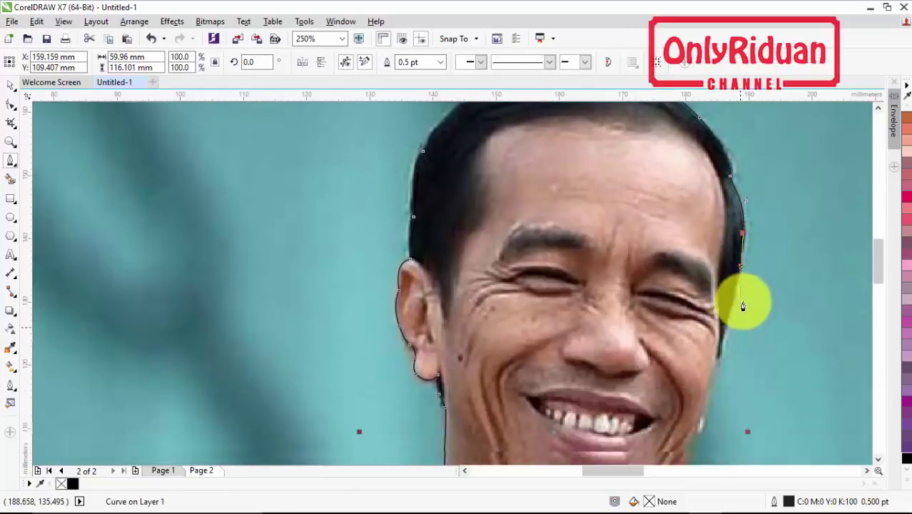
scroll(736, 236, "down", 2)
left_click(734, 208)
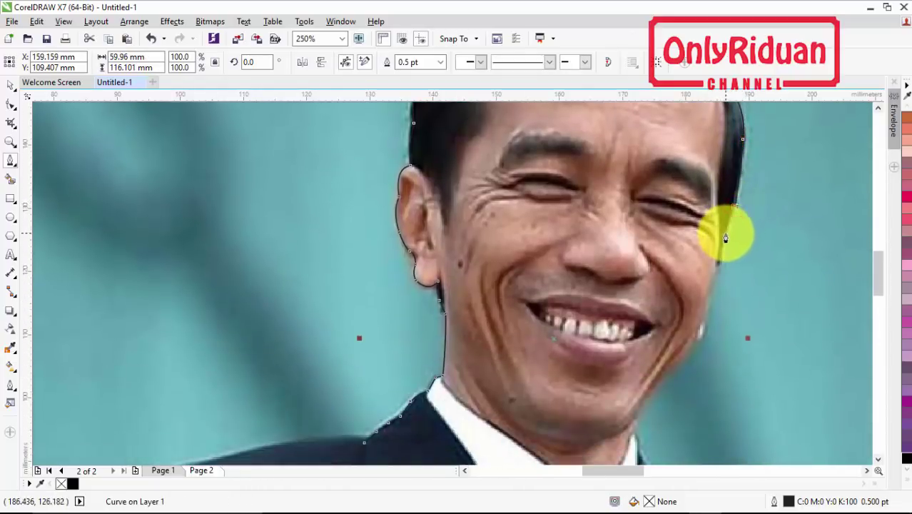
left_click_drag(725, 236, 723, 261)
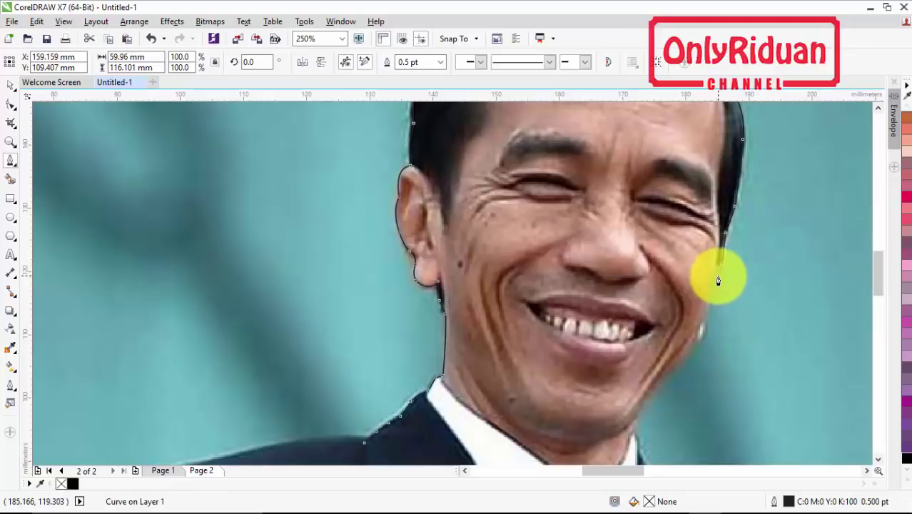
Step: Continue the outline down the right cheek to the jawline
scroll(718, 280, "up", 1)
left_click(714, 255)
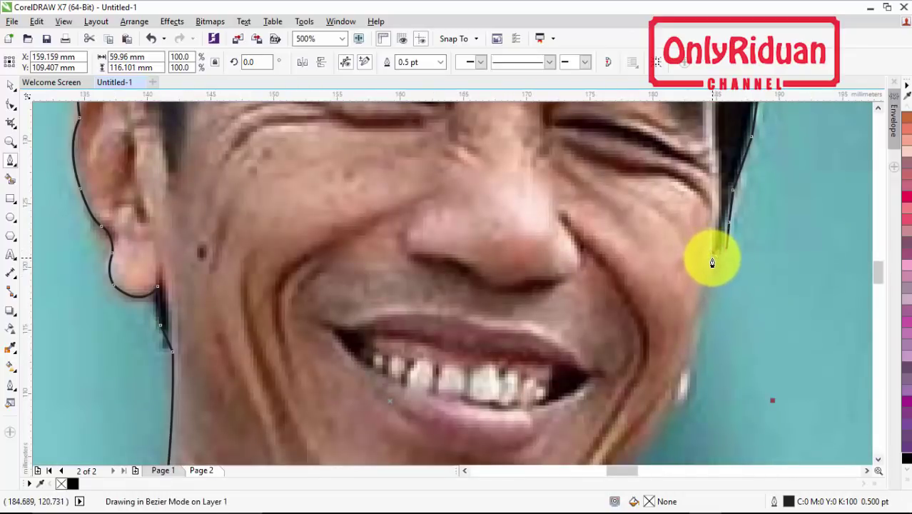
left_click(714, 254)
left_click(710, 293)
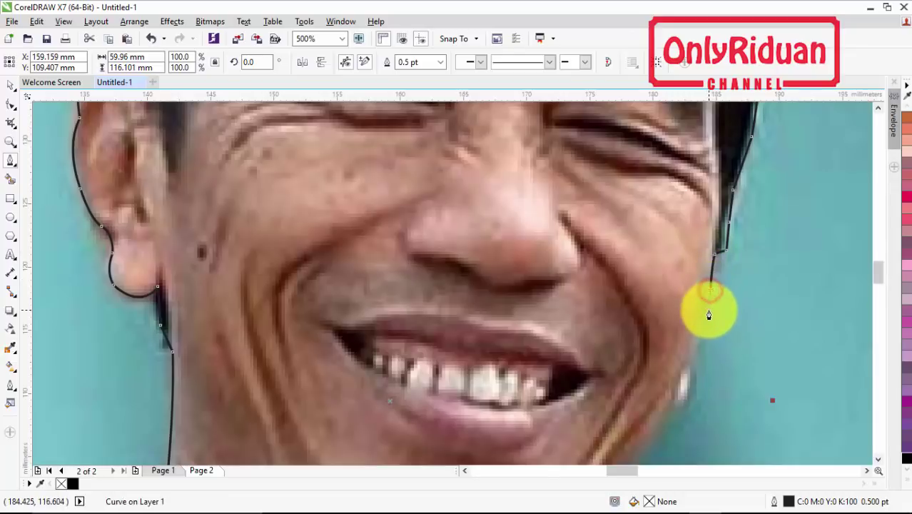
scroll(708, 315, "down", 3)
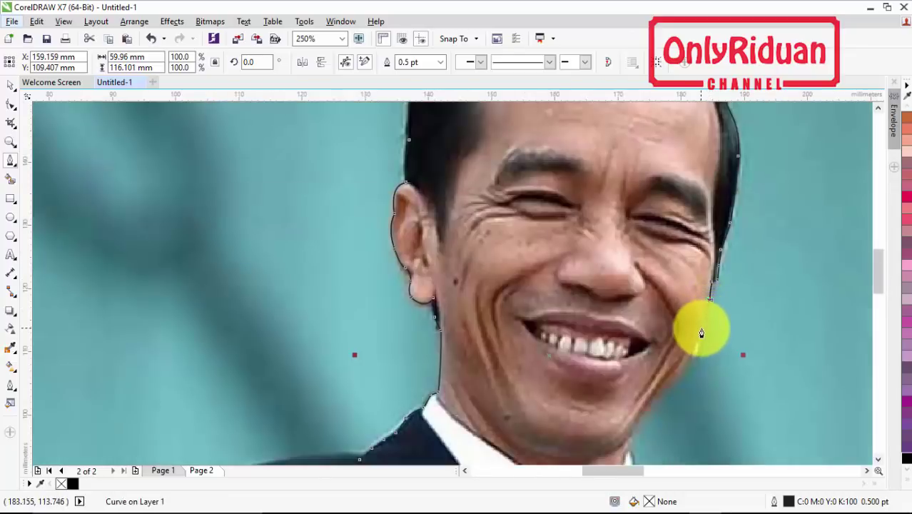
left_click(703, 331)
left_click(699, 343)
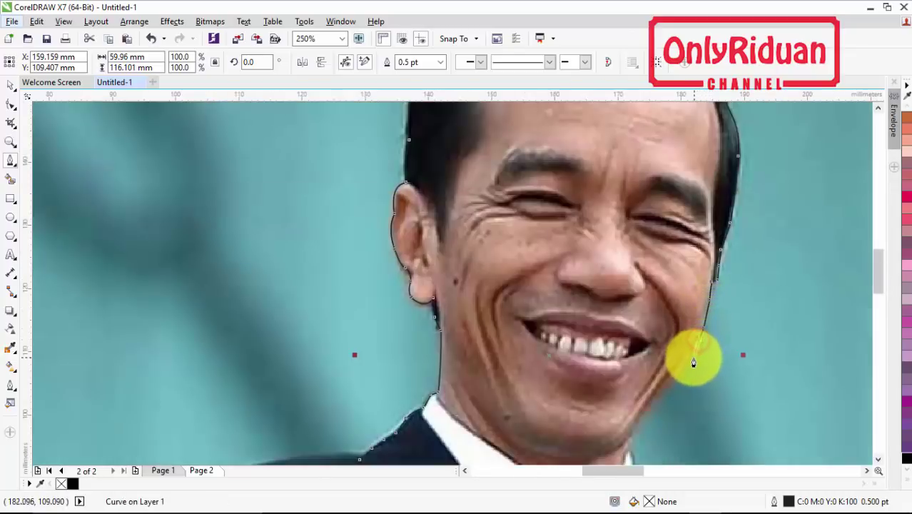
left_click_drag(691, 360, 688, 366)
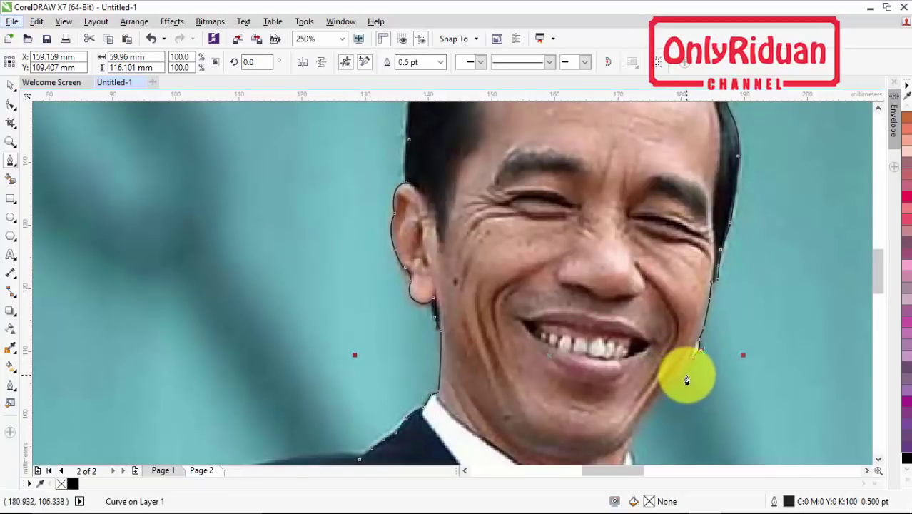
scroll(687, 350, "down", 3)
scroll(687, 286, "down", 1)
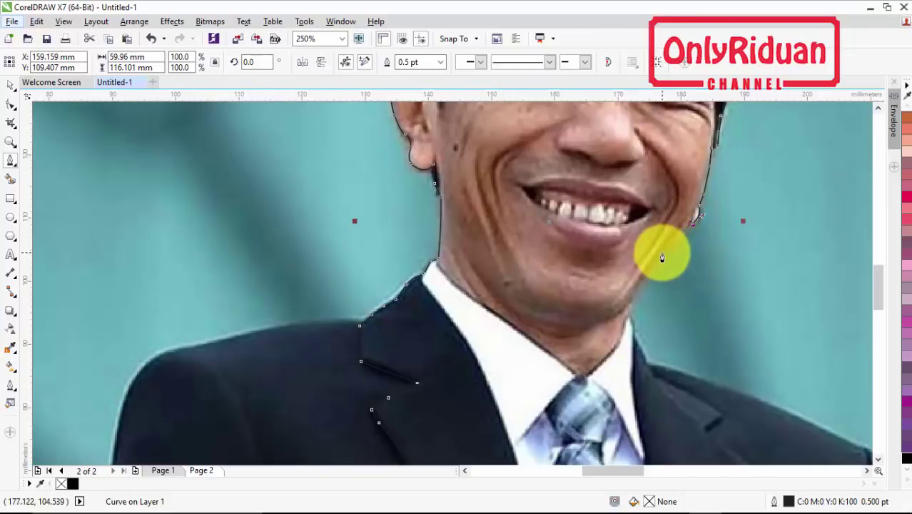
Step: Trace the outline along the jaw, past the chin and down the neck to the right jacket shoulder
mouse_move(666, 258)
left_mouse_down()
mouse_move(631, 305)
mouse_move(634, 332)
left_mouse_up()
left_click(665, 251)
left_click(631, 305)
left_click(634, 340)
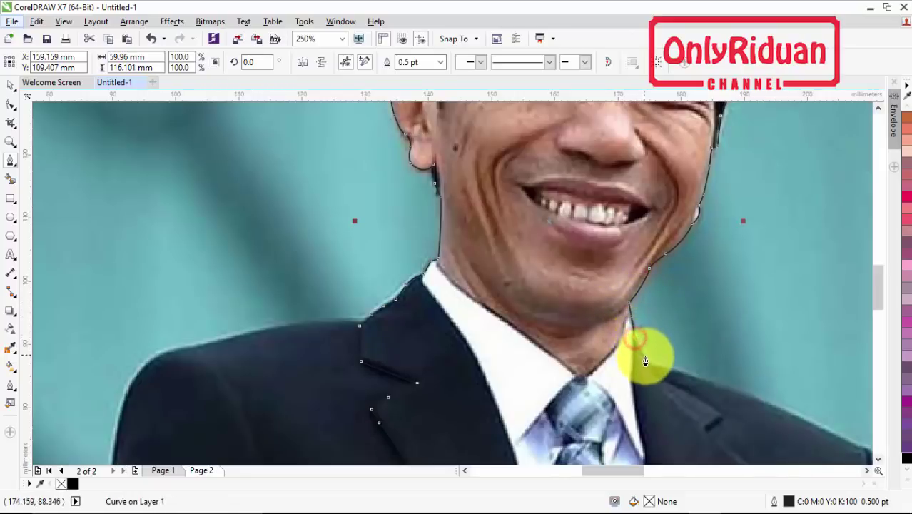
left_click(653, 375)
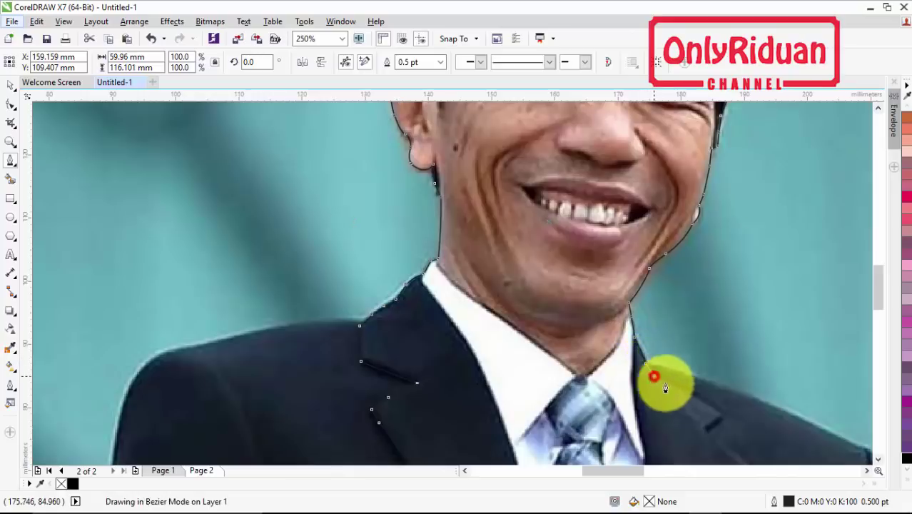
left_click(722, 413)
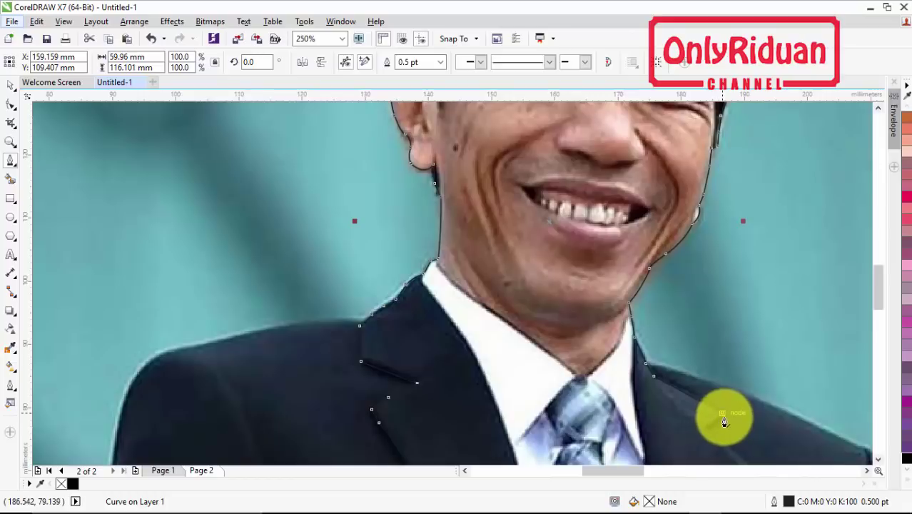
Step: Run the outline down the right jacket edge to the photo's bottom edge and zoom out to the full page
scroll(722, 424, "up", 2)
left_click_drag(724, 418, 693, 427)
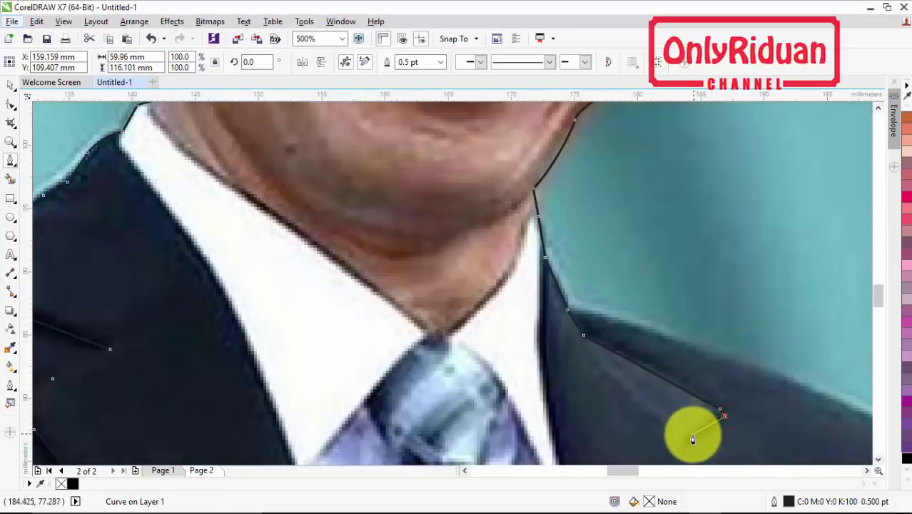
scroll(682, 392, "down", 2)
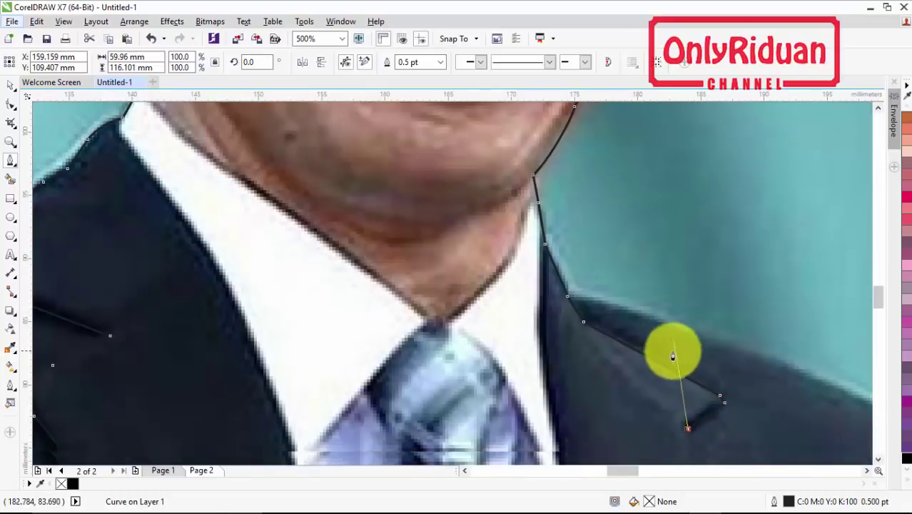
scroll(735, 328, "down", 3)
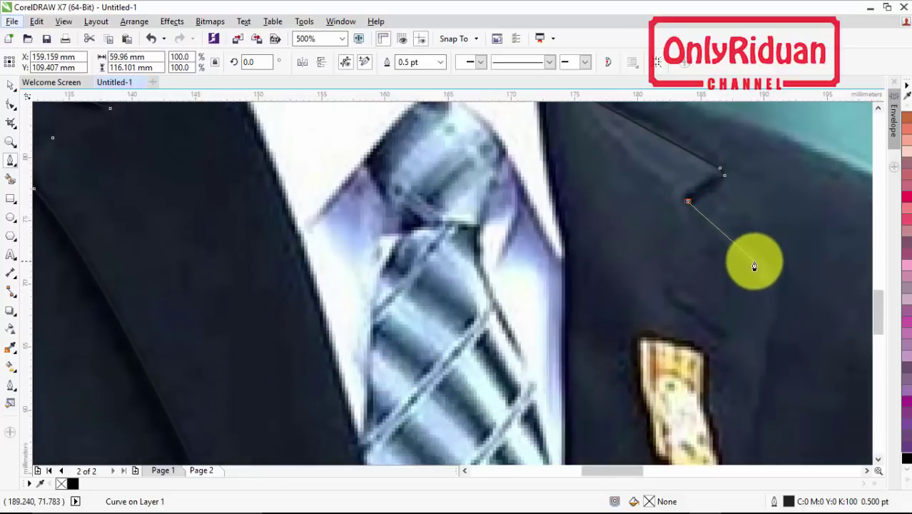
scroll(753, 265, "down", 2)
left_click(761, 265)
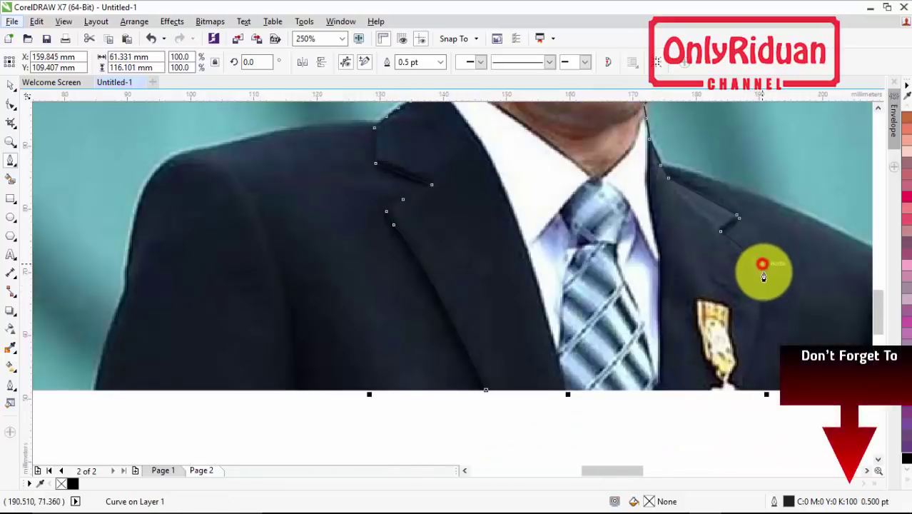
left_click(753, 368)
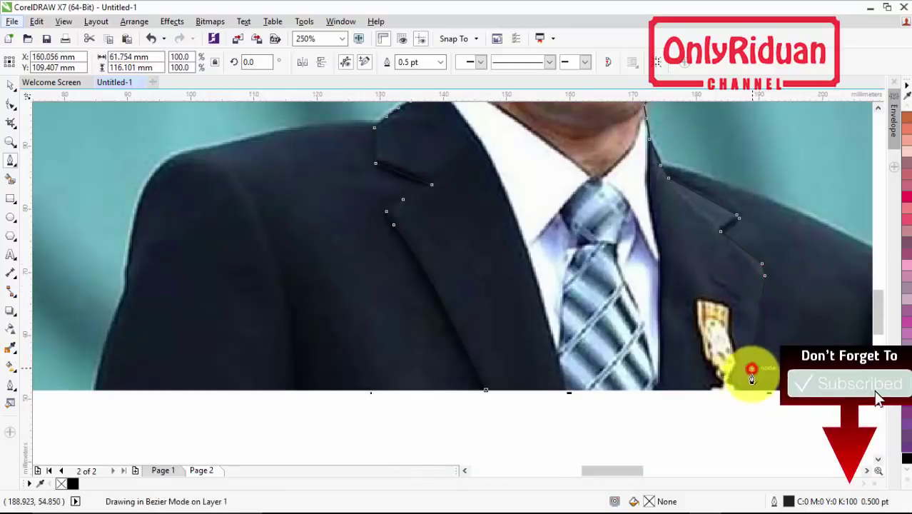
left_click(747, 394)
left_click(748, 394)
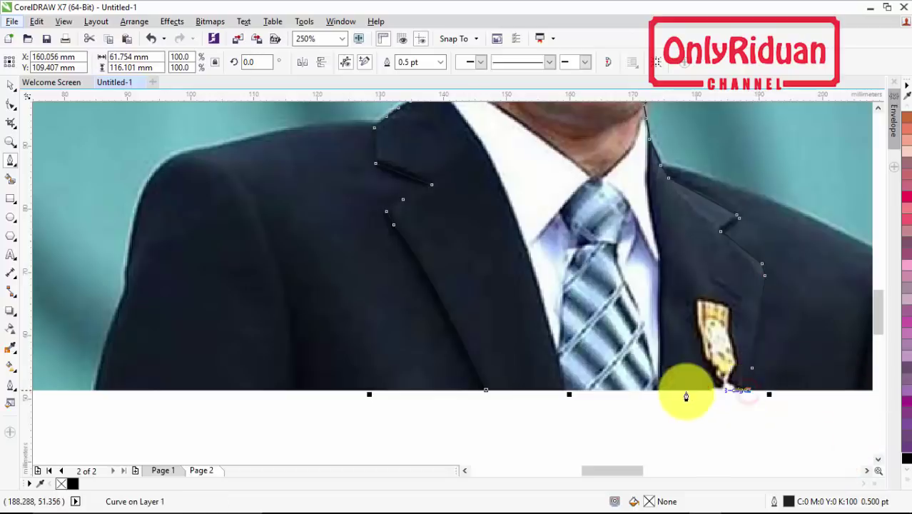
left_click(486, 391)
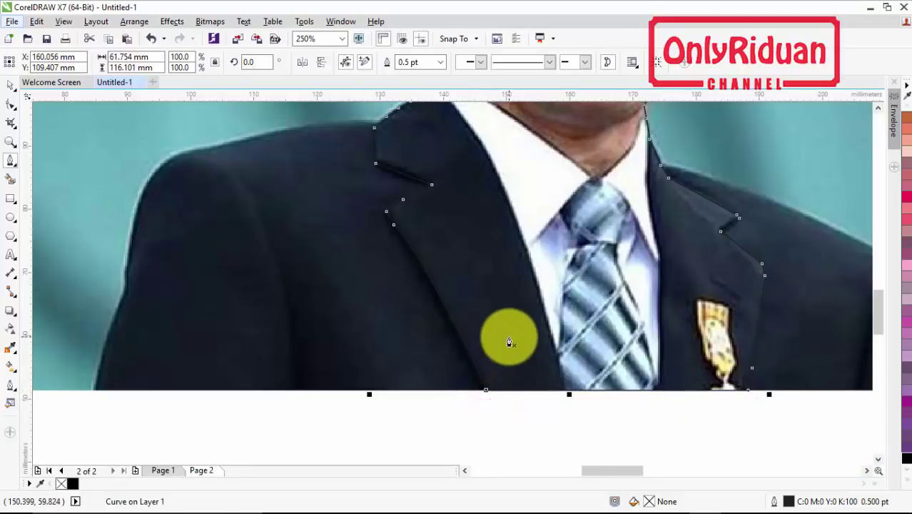
scroll(508, 341, "down", 3)
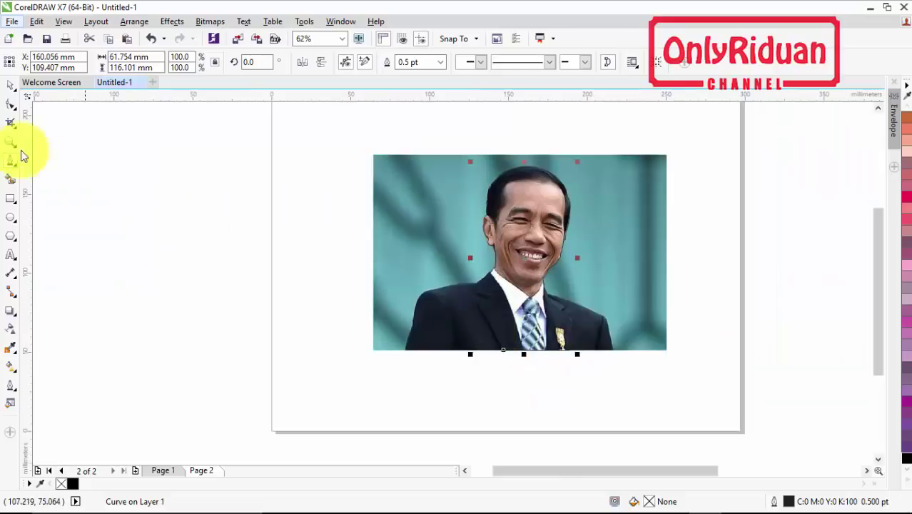
Step: Select the photo and the traced outline and intersect them to cut out the silhouette
left_click(10, 85)
left_click(256, 164)
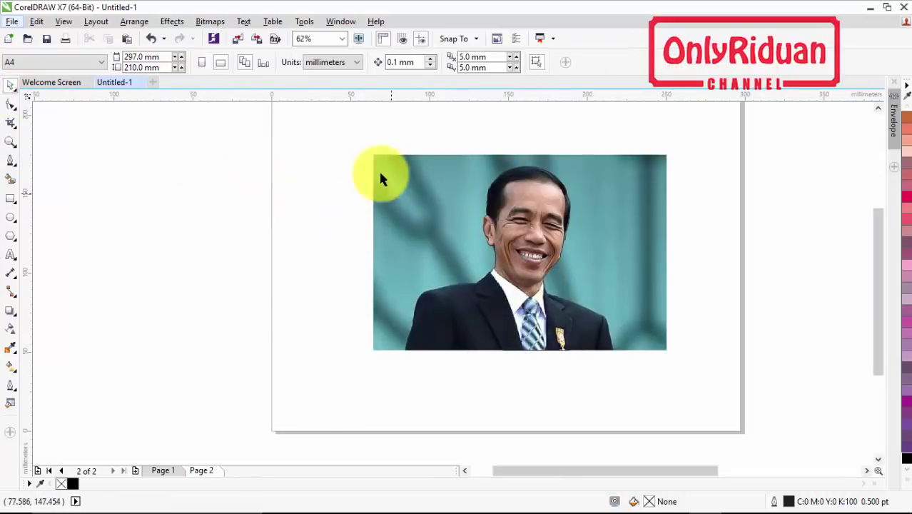
left_click_drag(535, 264, 698, 384)
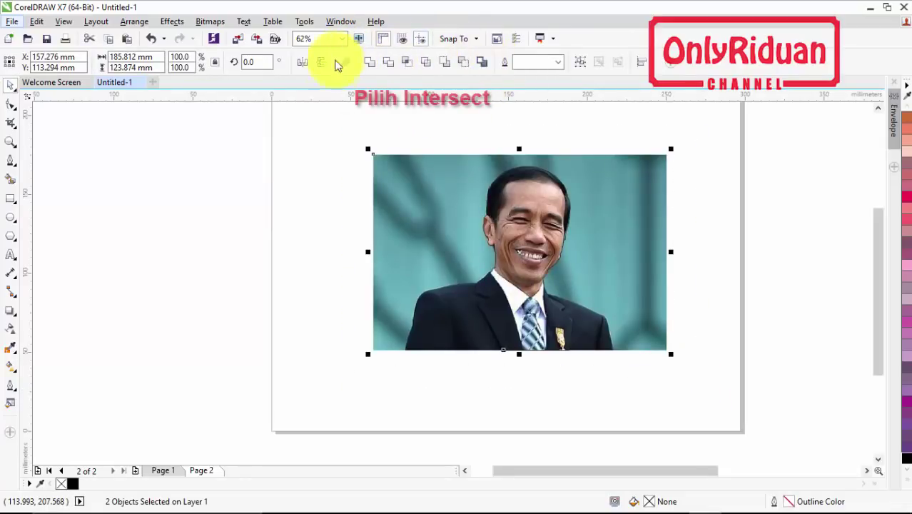
left_click(407, 62)
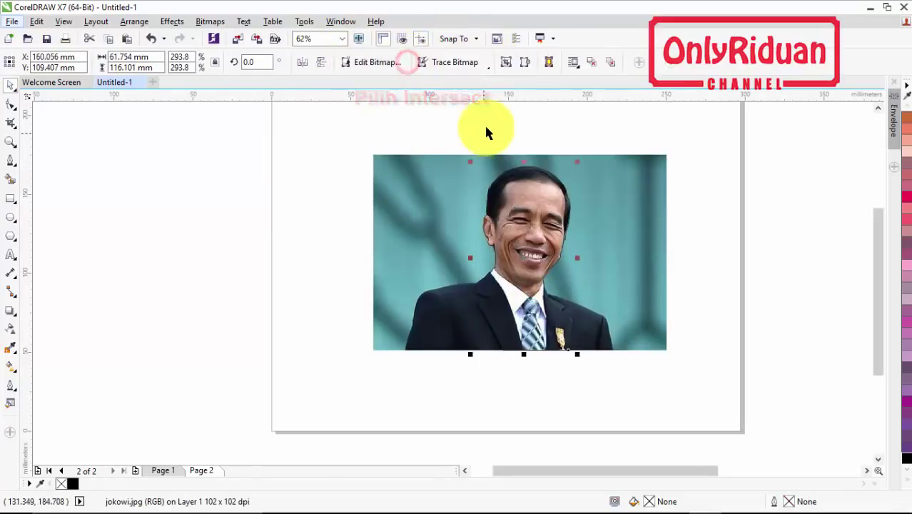
Step: Delete the original rectangular photo and place the 62 × 116 mm cutout portrait on the page
left_click_drag(515, 208, 286, 227)
left_click_drag(504, 215, 726, 252)
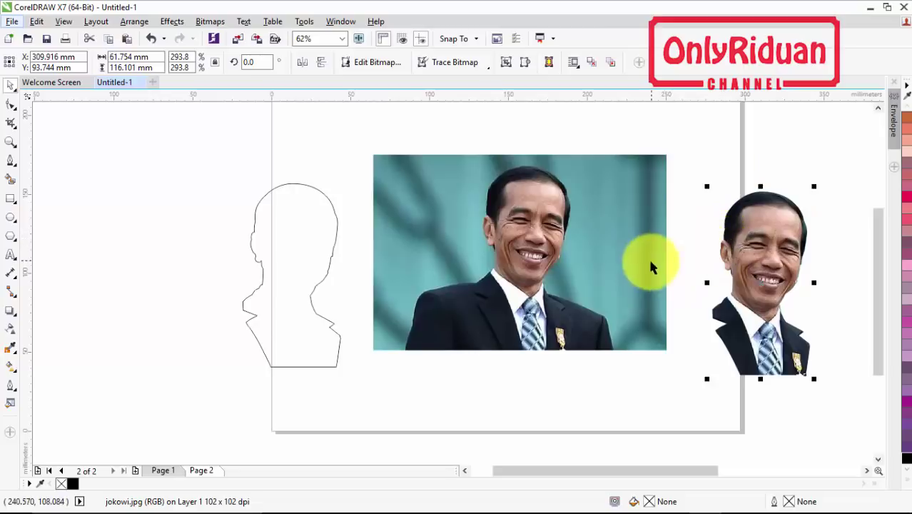
left_click(531, 234)
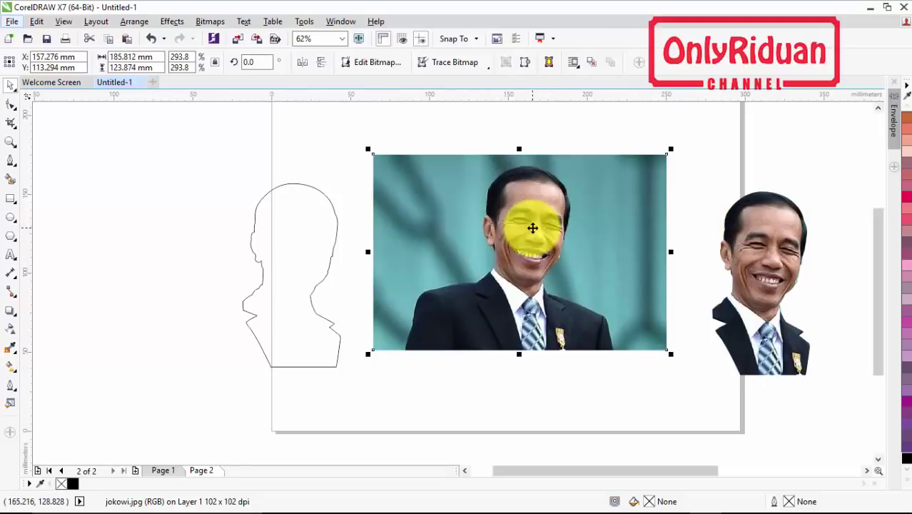
key("Delete")
left_click_drag(326, 235, 490, 224)
scroll(514, 334, "up", 2)
scroll(513, 335, "up", 2)
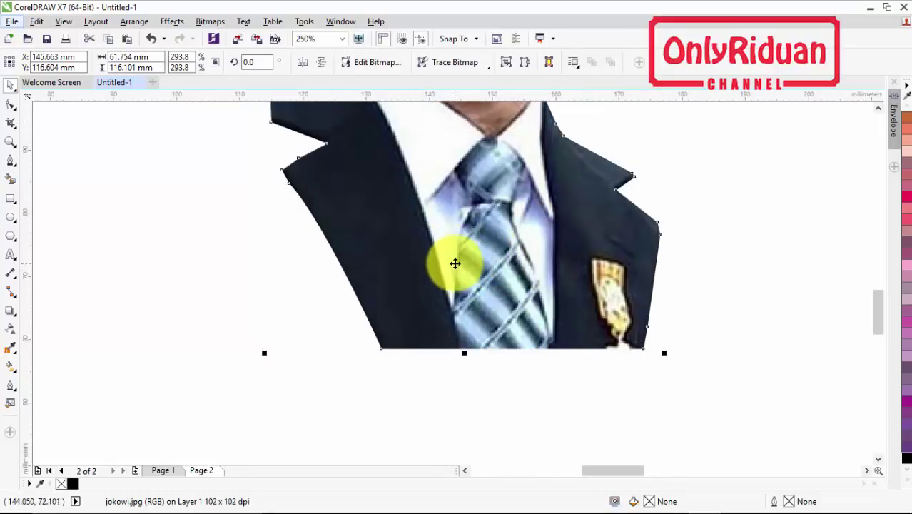
left_click(16, 160)
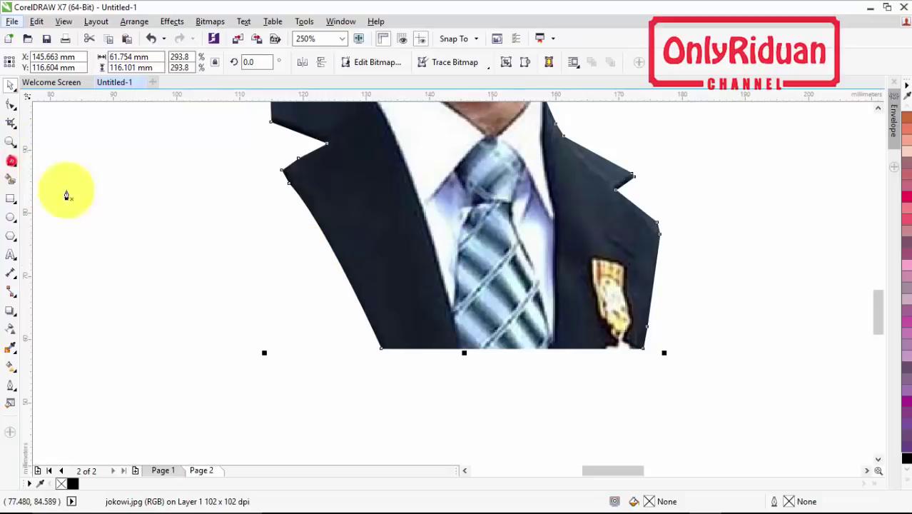
Step: Draw a closed Bezier shape over the shirt area right of the tie
left_click(555, 348)
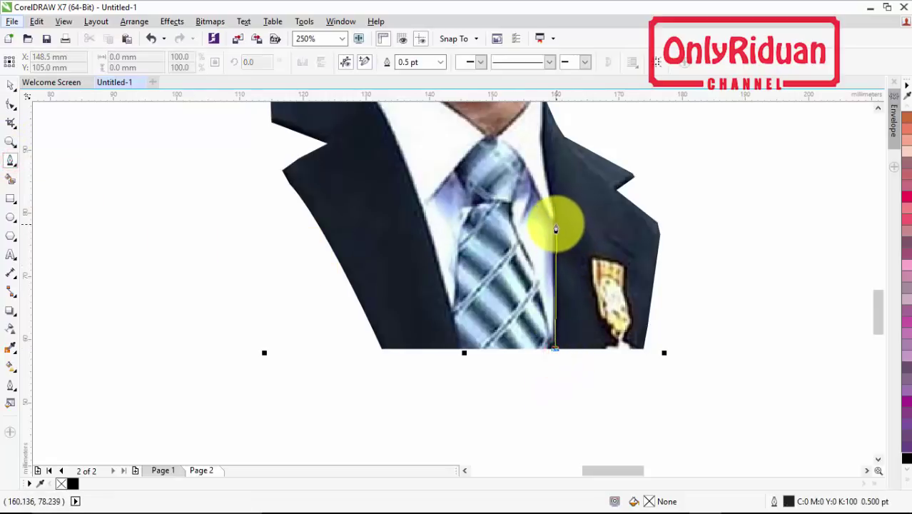
left_click(554, 286)
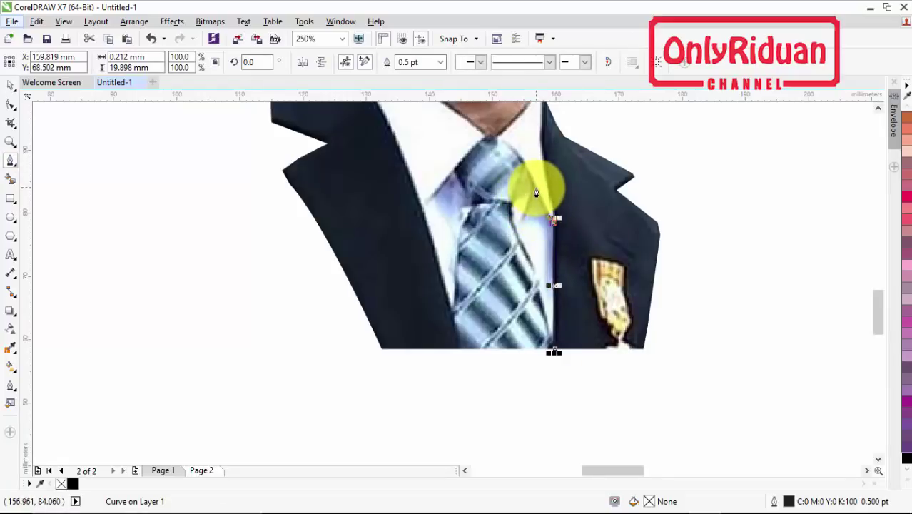
left_click(535, 186)
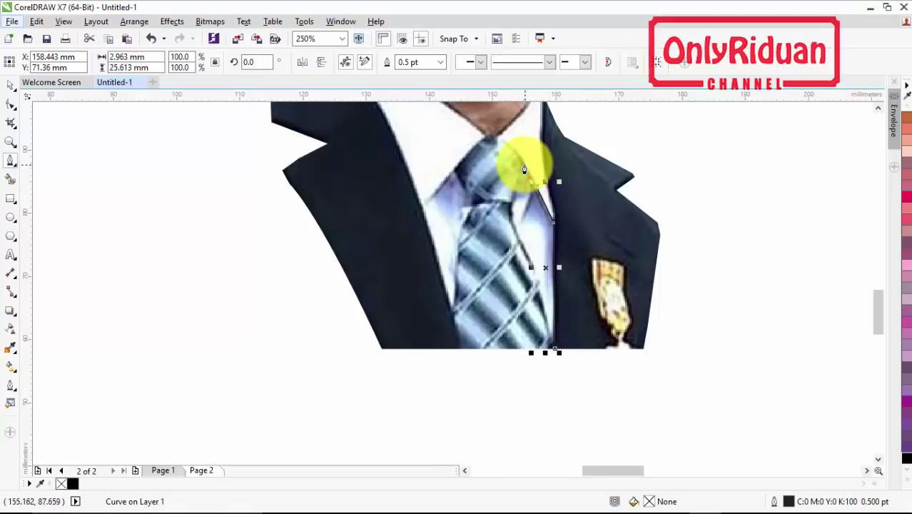
left_click_drag(523, 159, 512, 217)
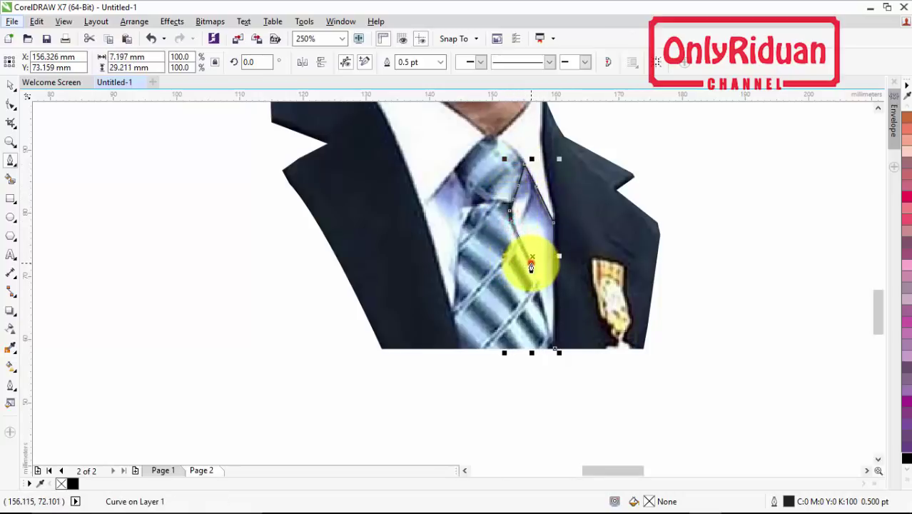
left_click(540, 297)
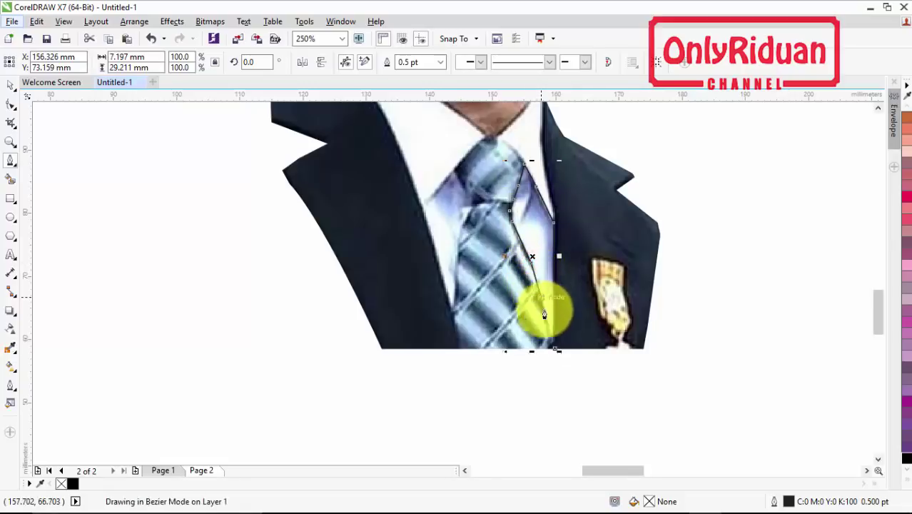
left_click(557, 353)
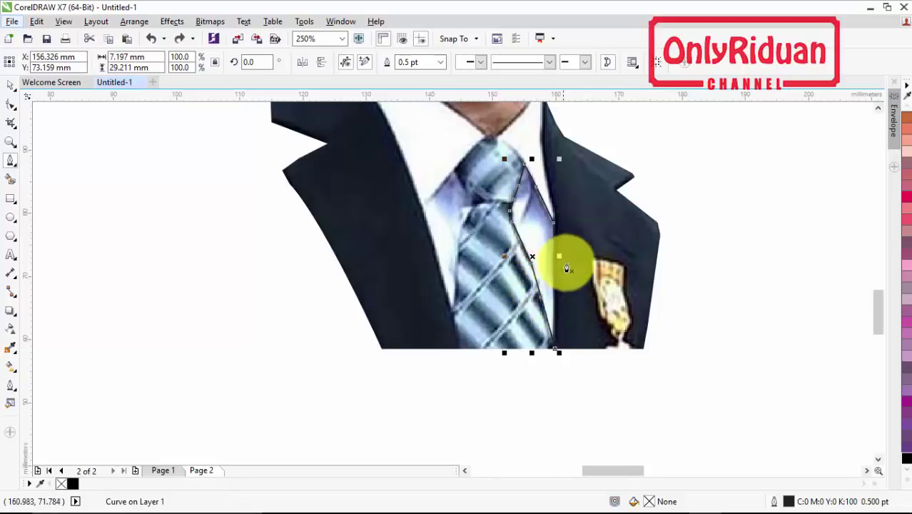
left_click(457, 175)
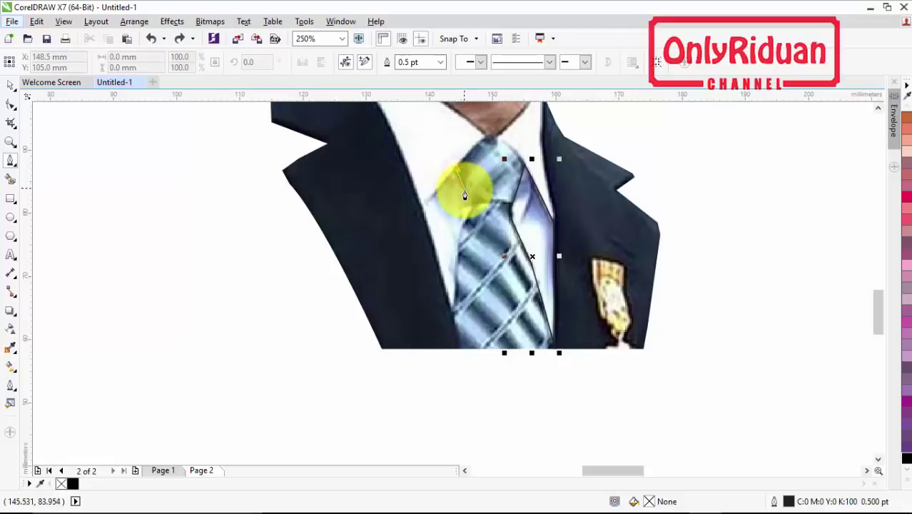
Step: Draw a second closed shape over the shirt area left of the tie
left_click(467, 194)
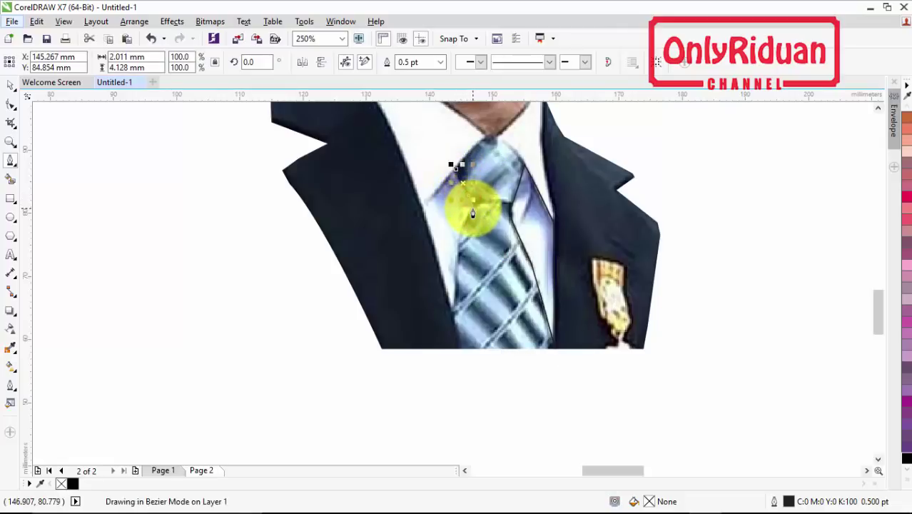
left_click_drag(465, 222, 462, 241)
left_click(459, 245)
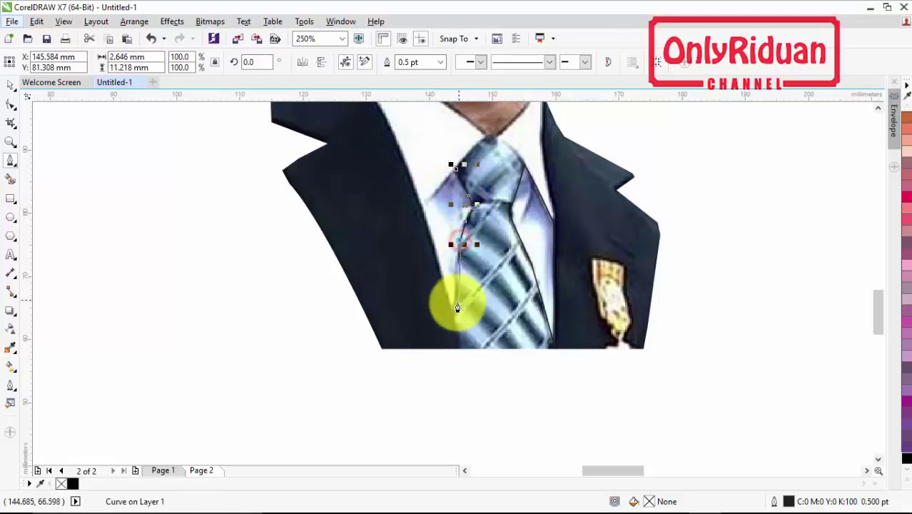
left_click(453, 319)
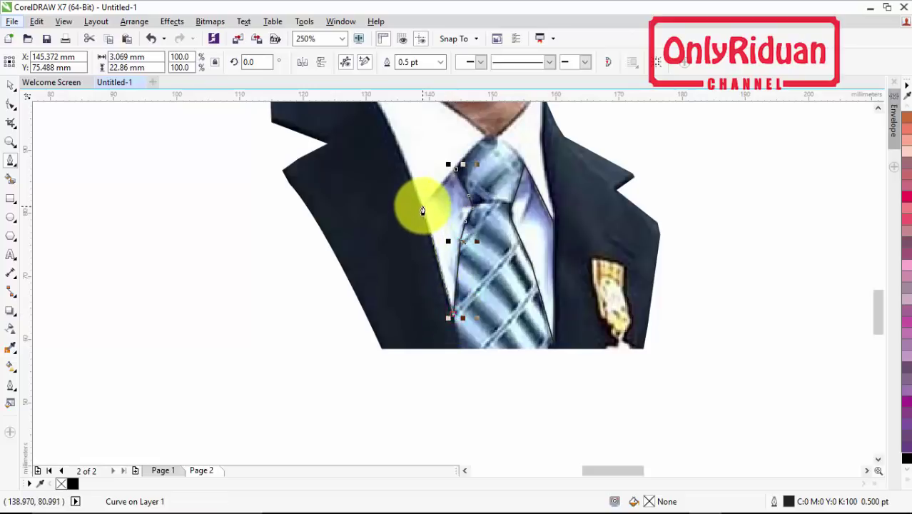
left_click(421, 205)
scroll(457, 173, "down", 2)
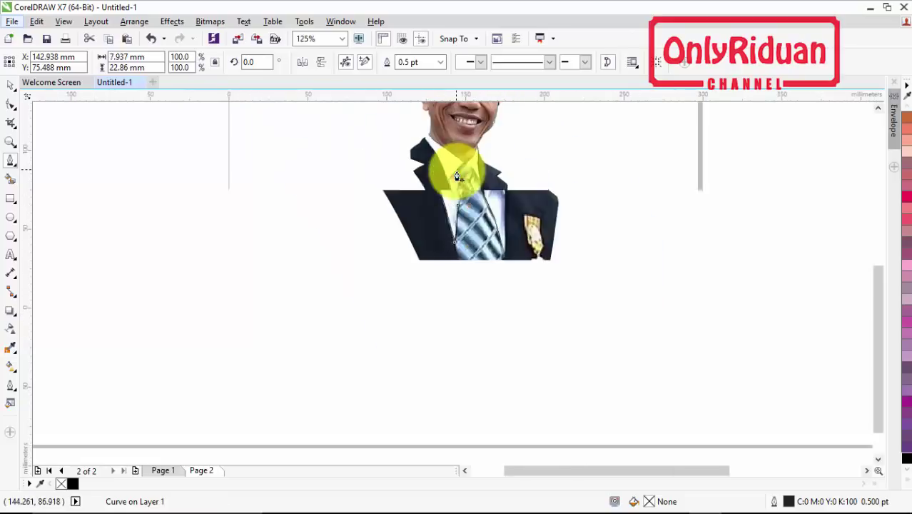
scroll(456, 173, "down", 2)
left_click(878, 112)
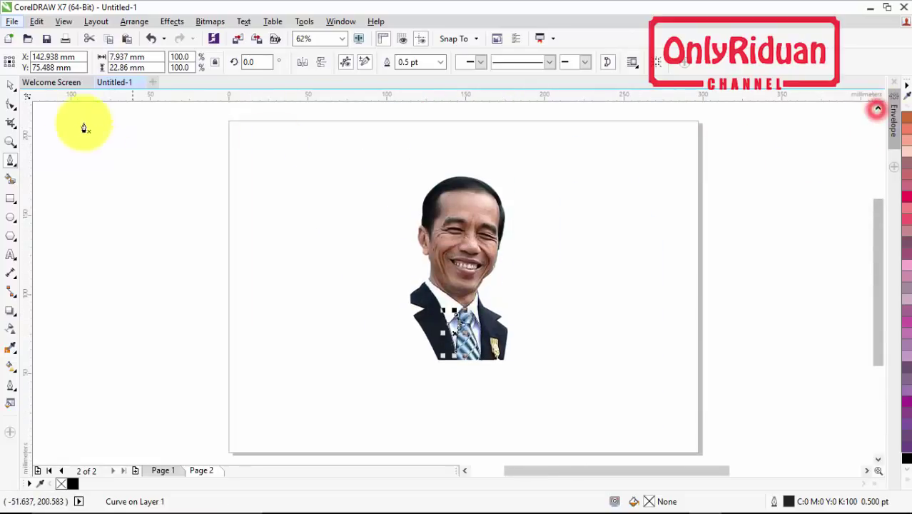
Step: Select both shirt shapes and group them with Ctrl+G (about 21 × 29 mm)
left_click(11, 84)
left_click_drag(565, 386, 417, 296)
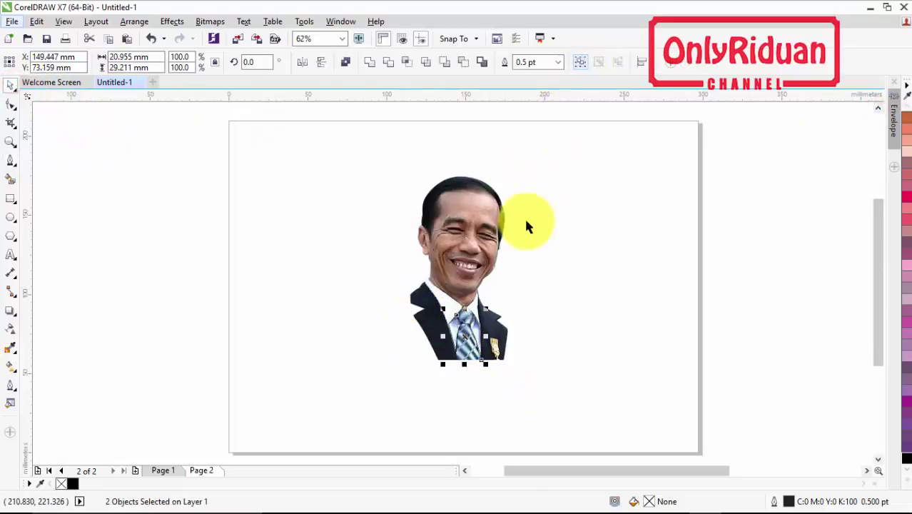
left_click_drag(528, 369, 418, 295)
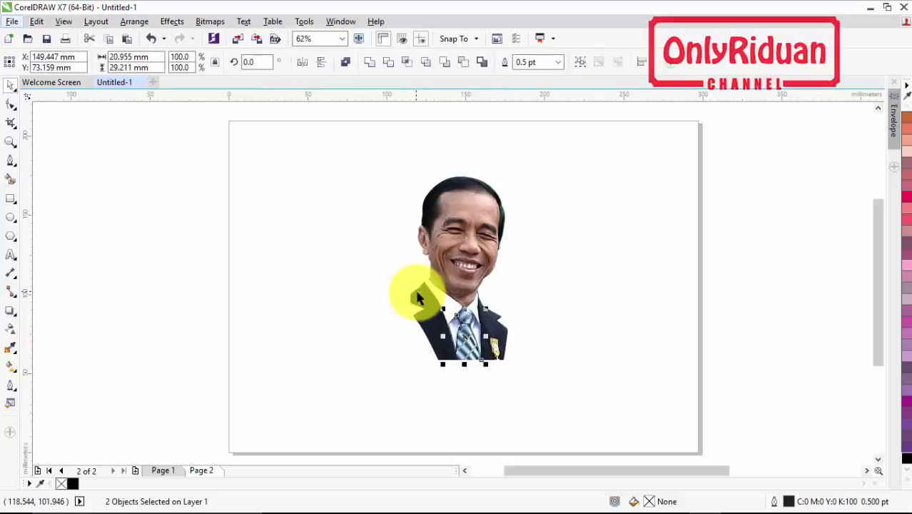
left_click(523, 317)
left_click(478, 321)
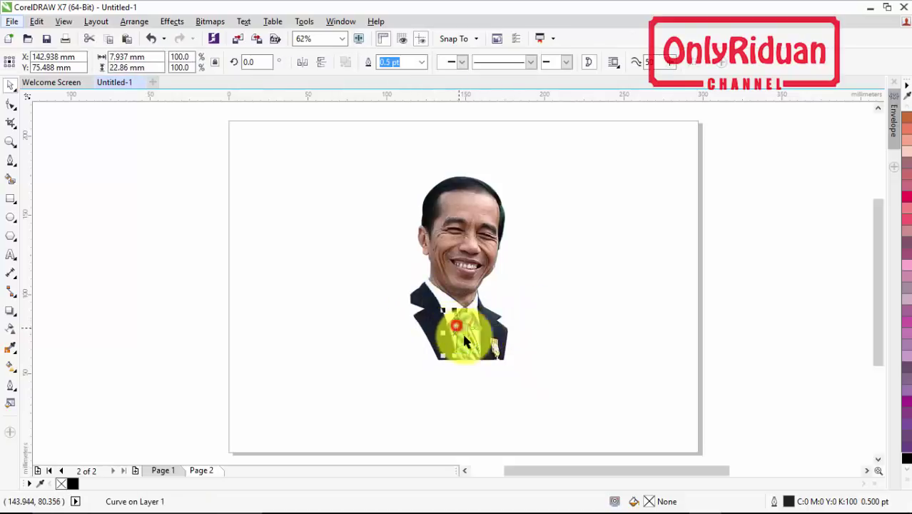
left_click(521, 369)
left_click_drag(530, 378, 418, 292)
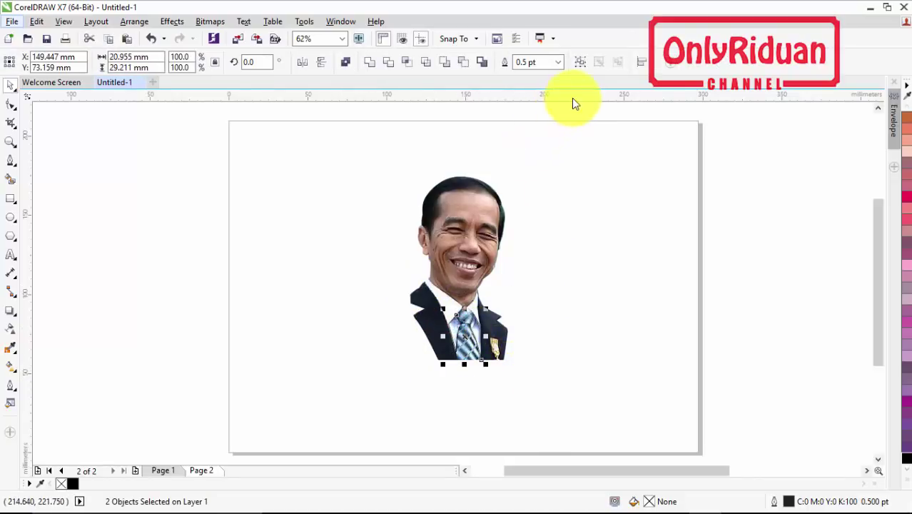
left_click(580, 62)
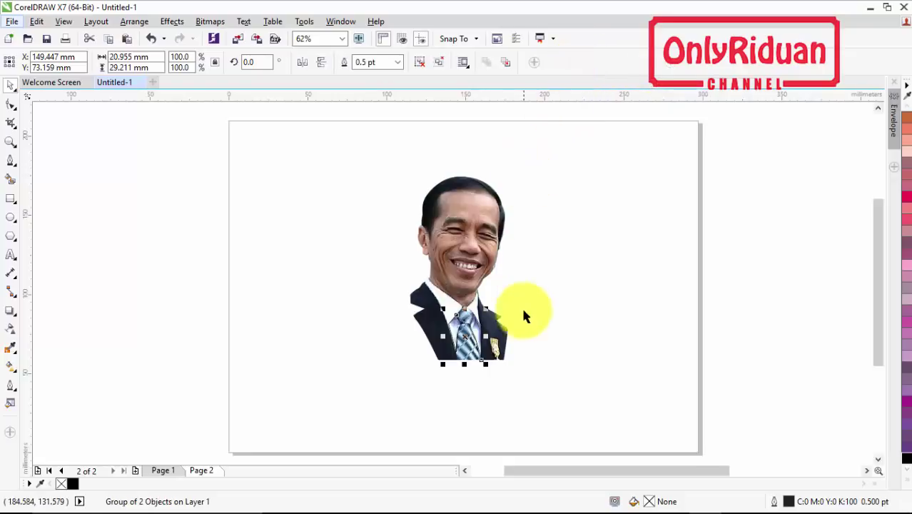
Step: Trim the grouped shirt shapes out of the portrait, then move the shapes aside and delete them
left_click_drag(624, 406, 380, 146)
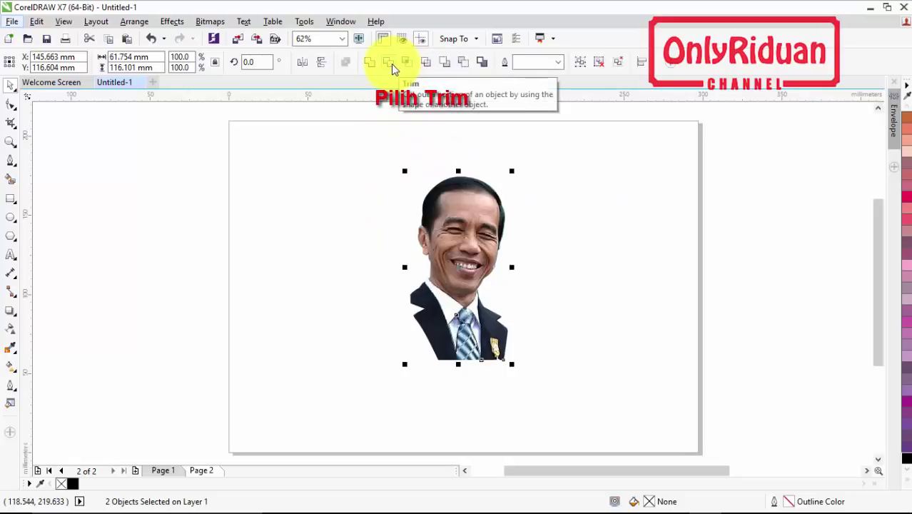
left_click(391, 64)
left_click(509, 193)
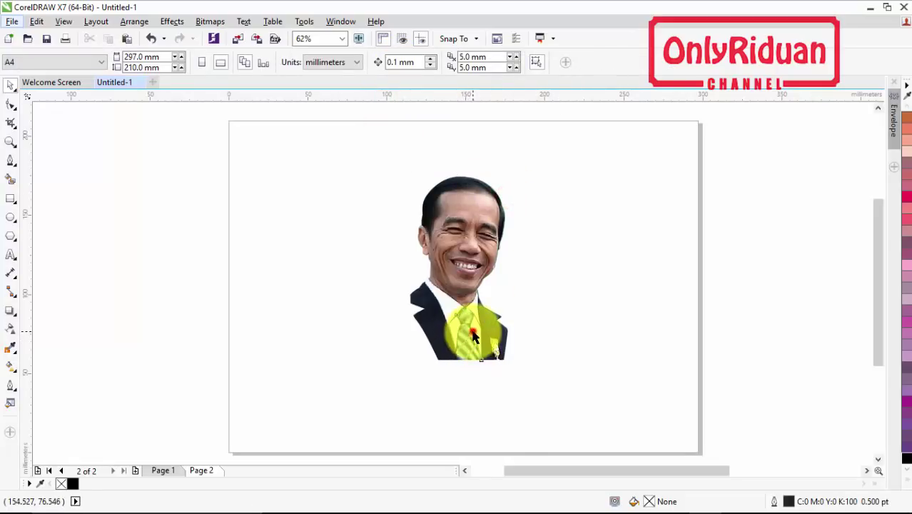
mouse_move(470, 329)
left_mouse_down()
mouse_move(525, 319)
mouse_move(525, 305)
left_mouse_up()
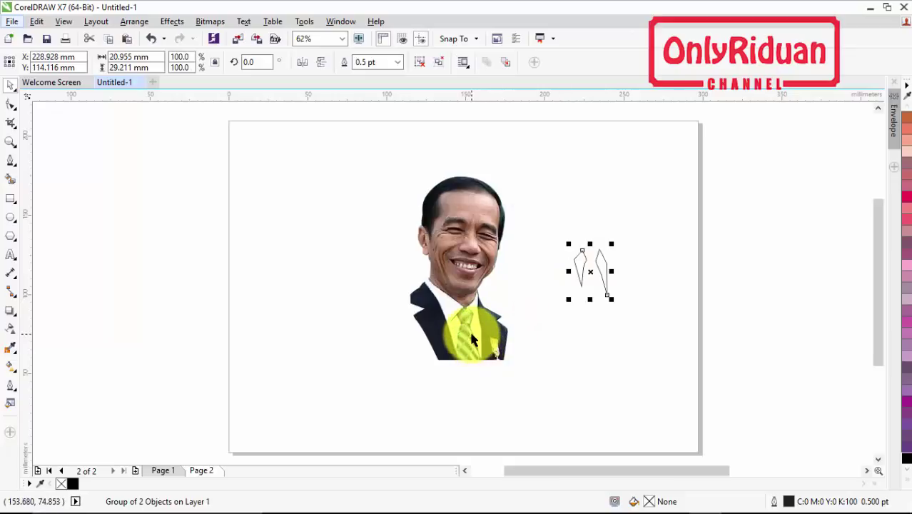
scroll(469, 337, "up", 2)
scroll(470, 337, "down", 2)
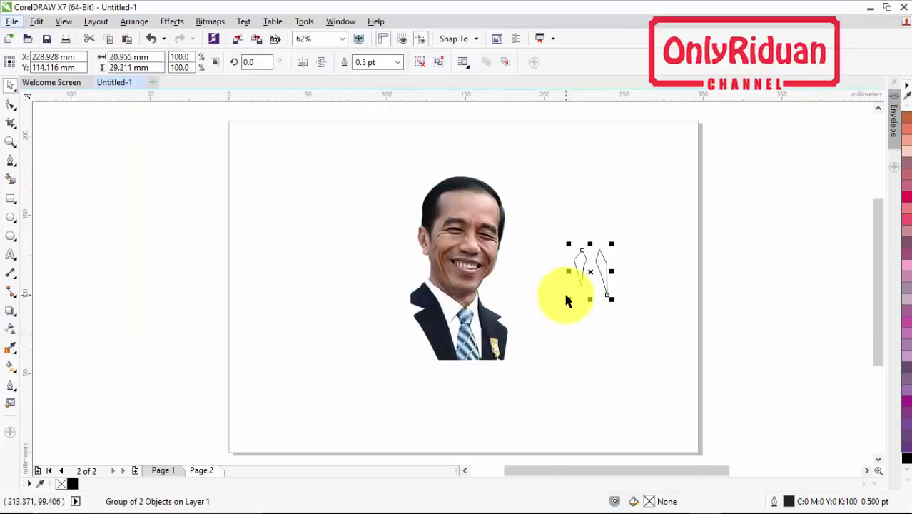
key("Delete")
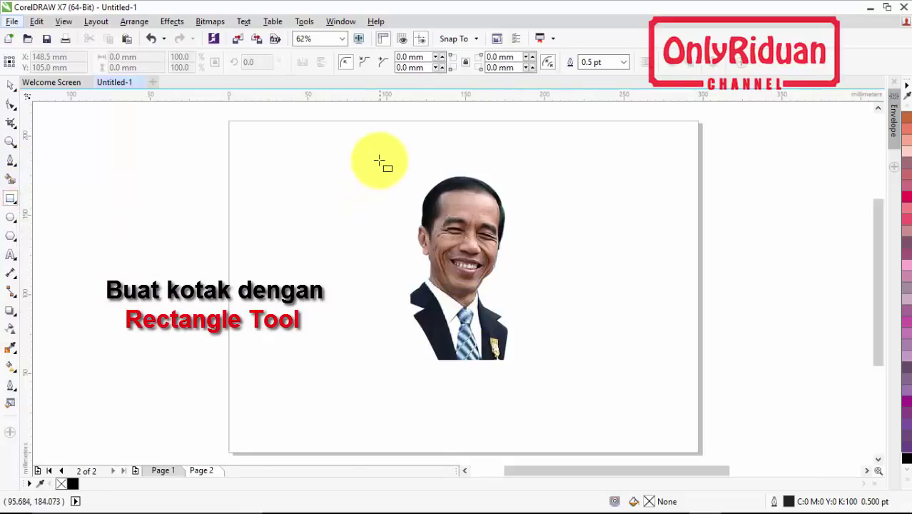
Step: Draw a rectangle around the portrait and trim its edges to fit the photo
left_click_drag(371, 155, 556, 368)
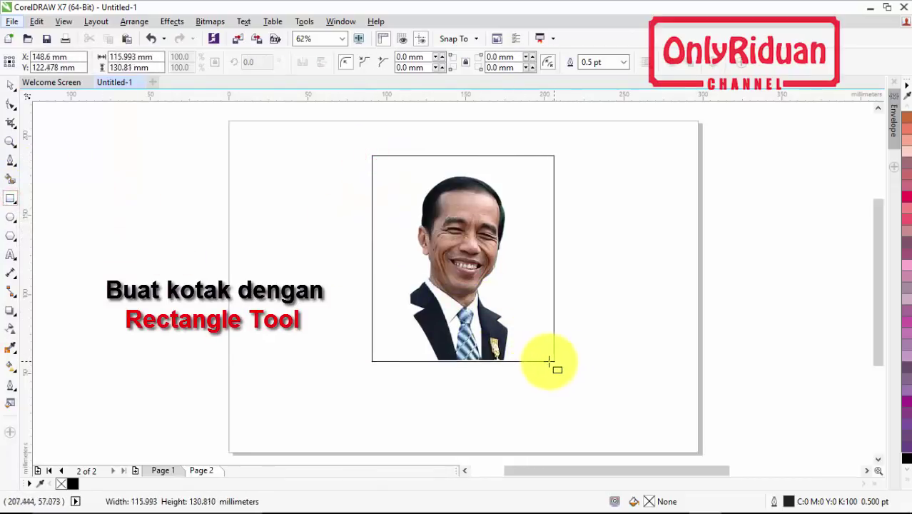
left_click_drag(556, 368, 546, 361)
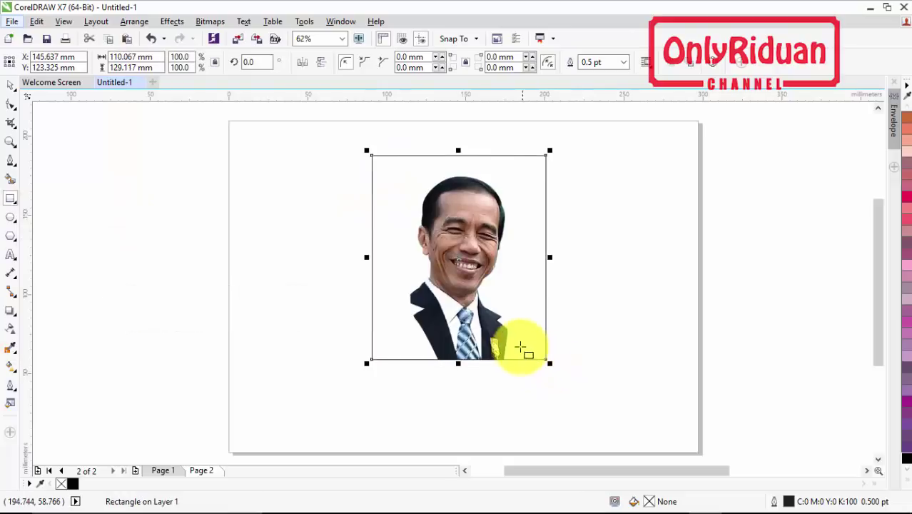
left_click_drag(366, 256, 385, 259)
left_click_drag(547, 257, 537, 257)
left_click_drag(460, 149, 460, 164)
left_click(10, 85)
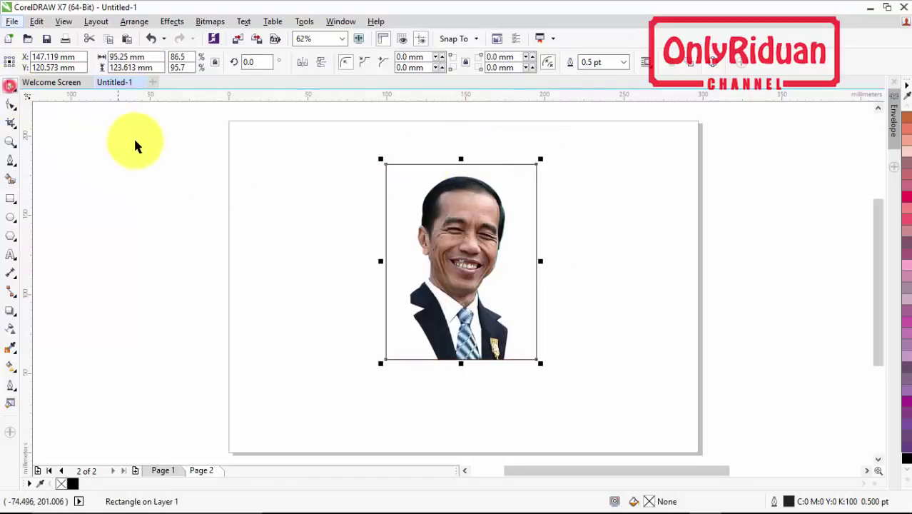
left_click(136, 140)
Step: Fill the rectangle with black and send it behind the photo
left_click(527, 204)
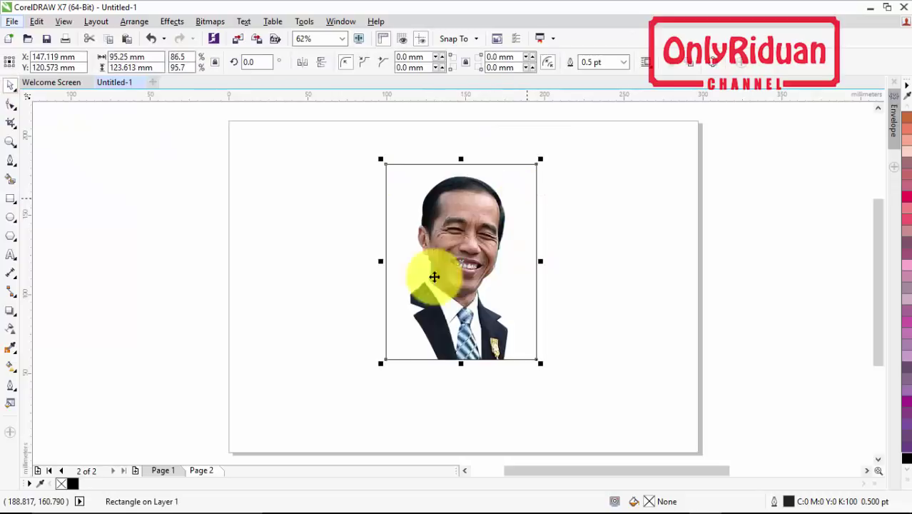
left_click(73, 483)
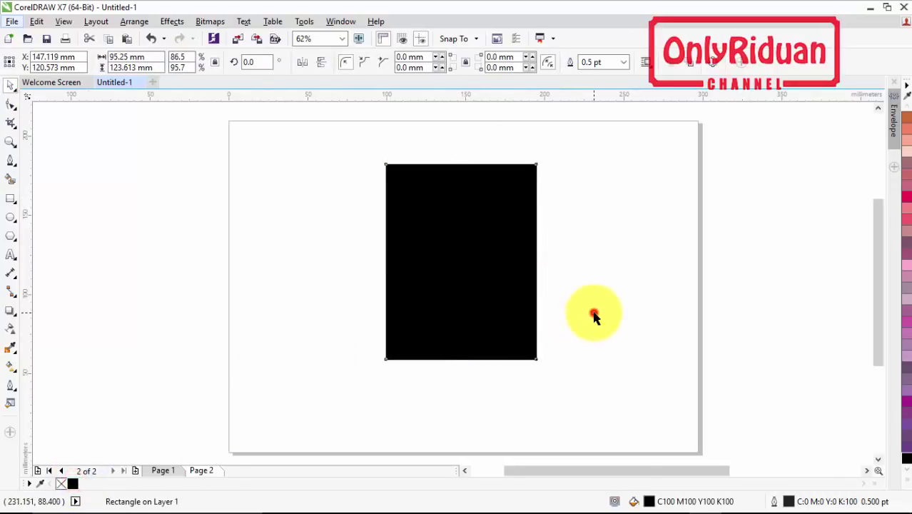
left_click(593, 311)
left_click(494, 251)
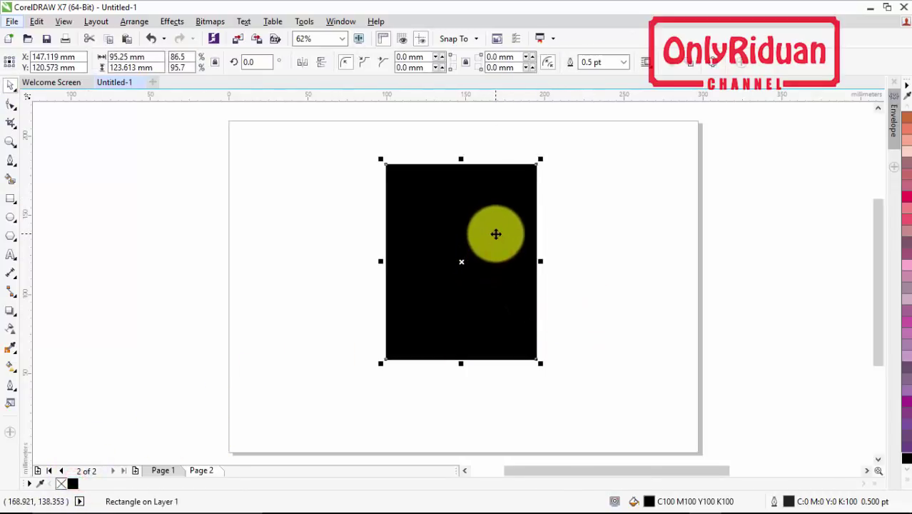
right_click(496, 234)
mouse_move(532, 364)
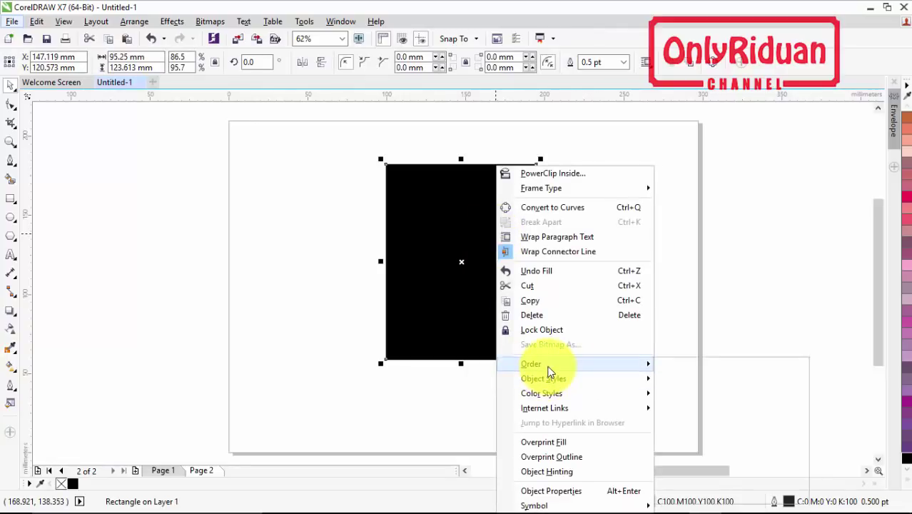
left_click(685, 379)
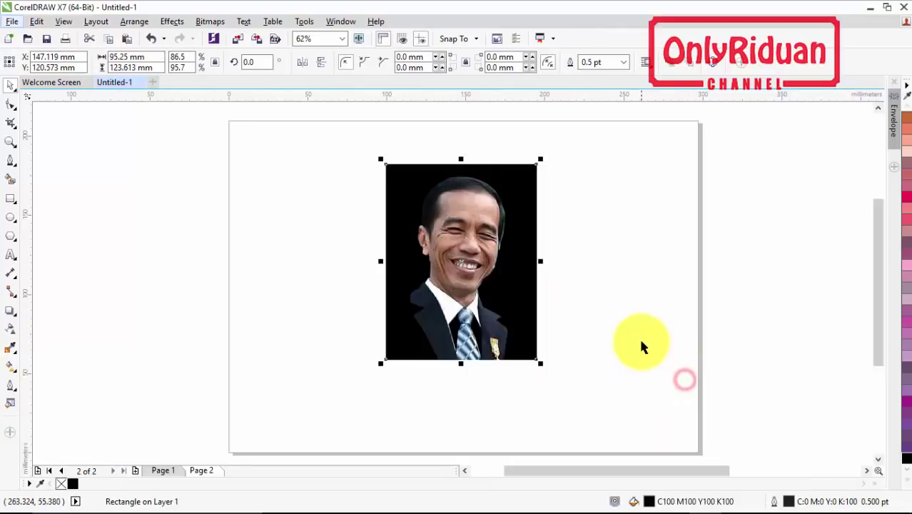
left_click(641, 340)
left_click(449, 249)
left_click(571, 265)
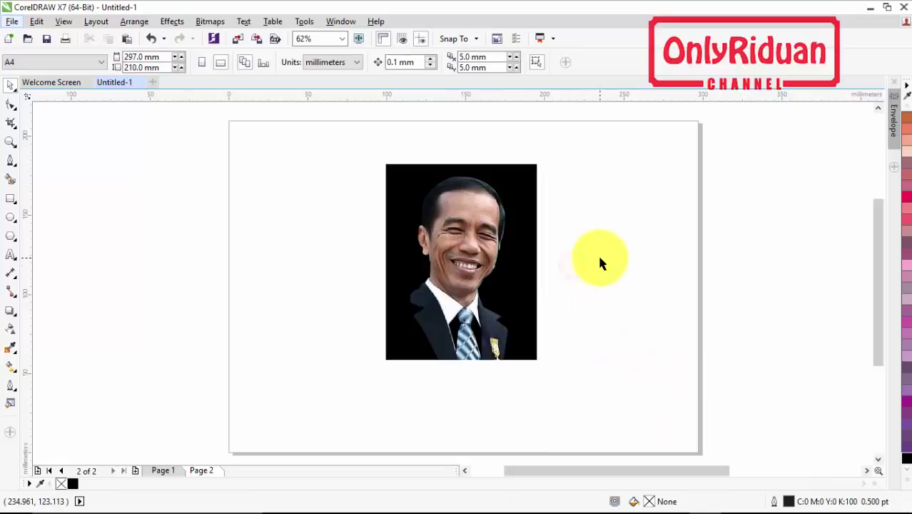
Step: Group the photo with the black rectangle and convert them to a 300 dpi grayscale bitmap
mouse_move(606, 388)
left_mouse_down()
mouse_move(357, 204)
mouse_move(341, 144)
left_mouse_up()
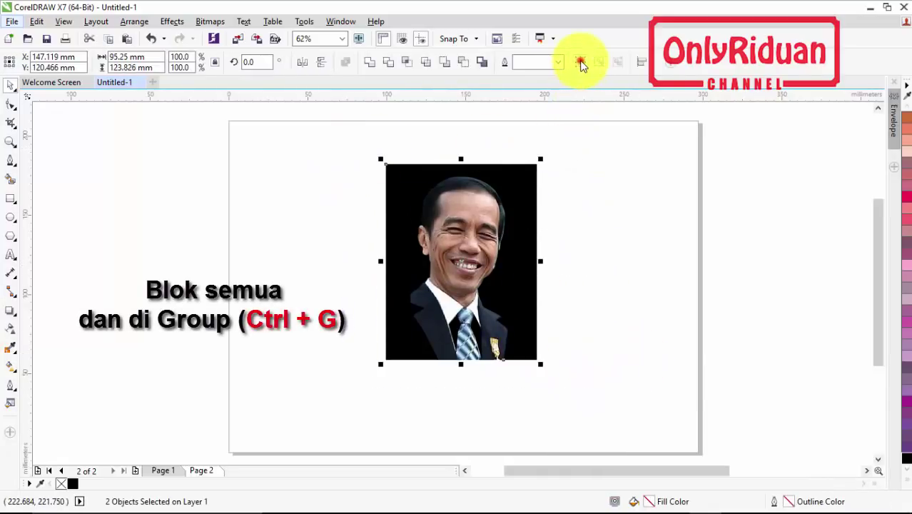
left_click(580, 62)
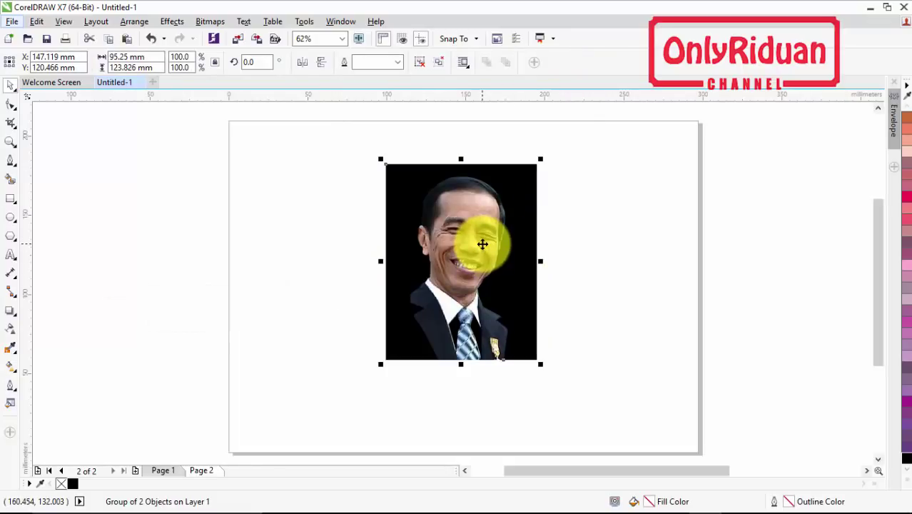
left_click(210, 21)
left_click(227, 35)
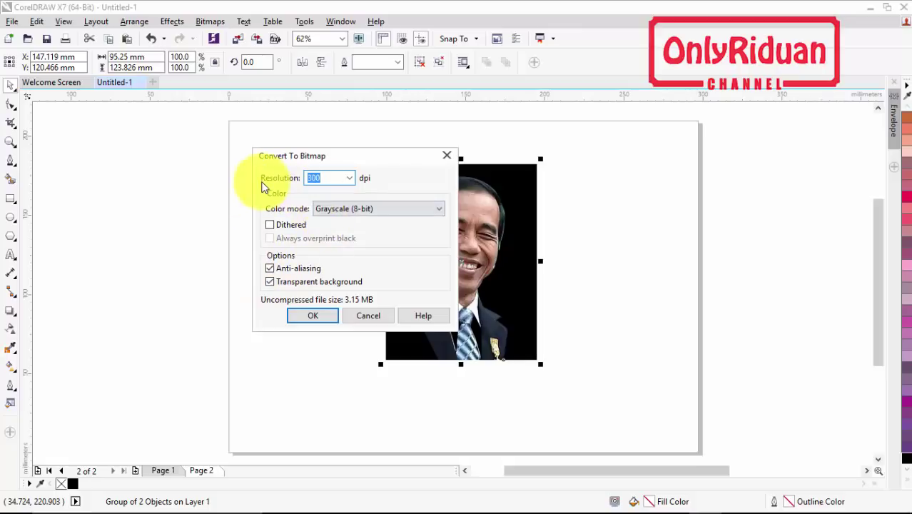
left_click(320, 316)
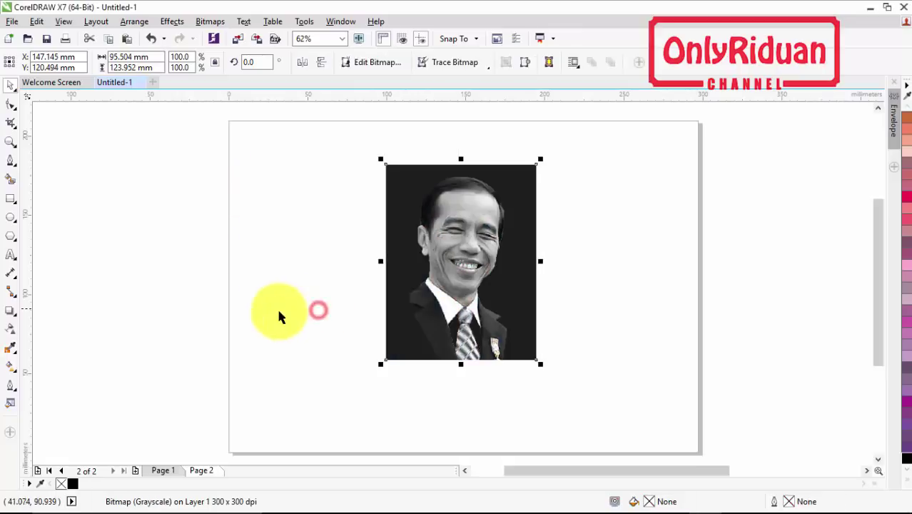
Step: Move the grayscale portrait to the left side of the page
left_click_drag(470, 243, 344, 246)
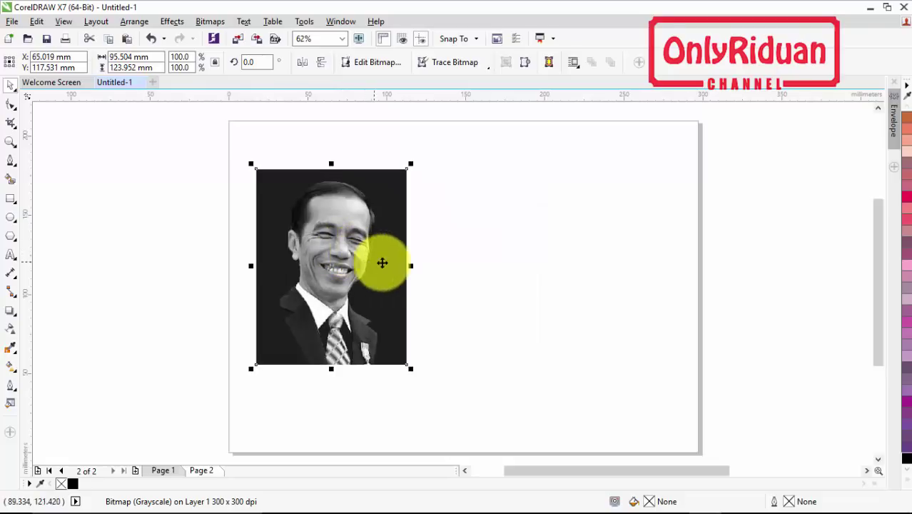
key("Escape")
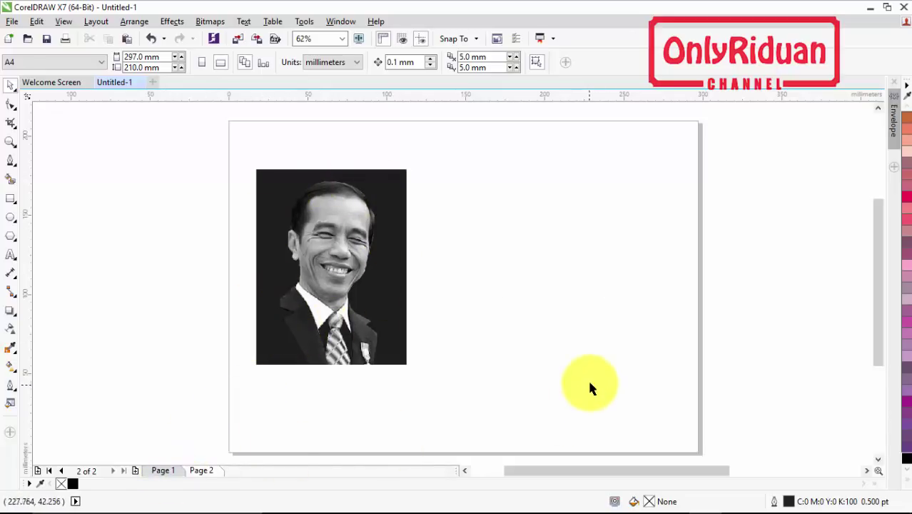
scroll(596, 386, "down", 1)
Step: Look over the finished example images, then return to the page and reselect the portrait
left_click(868, 470)
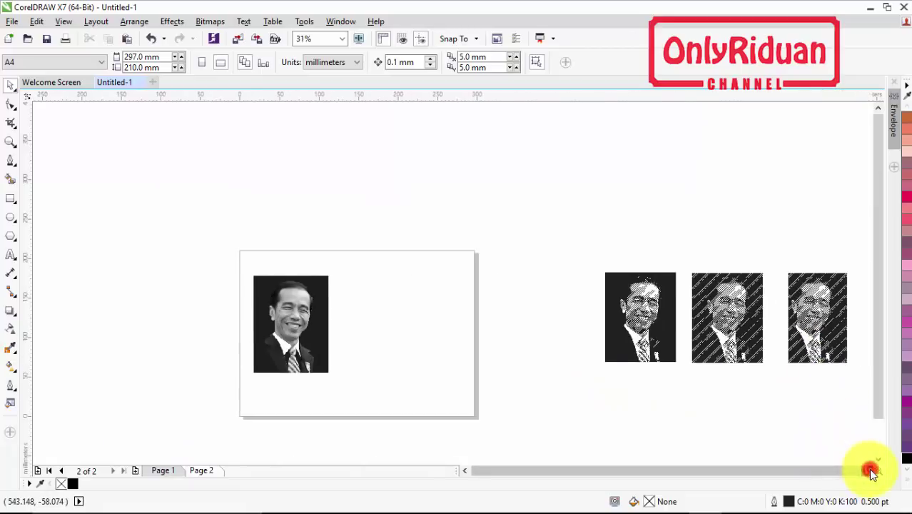
scroll(557, 317, "up", 2)
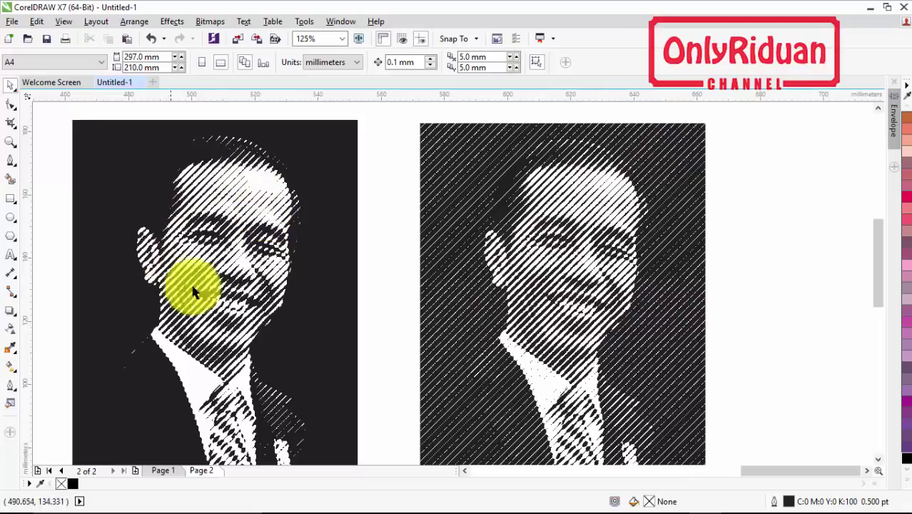
scroll(270, 219, "down", 2)
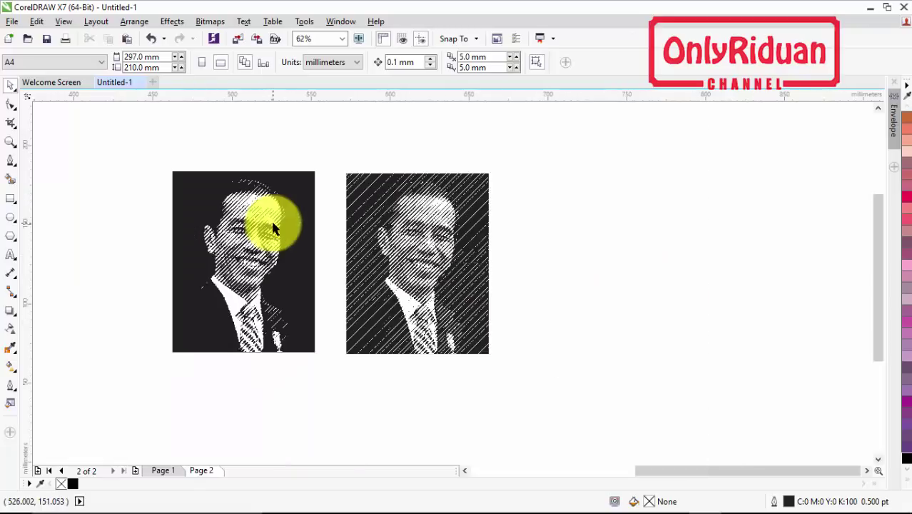
left_click(464, 473)
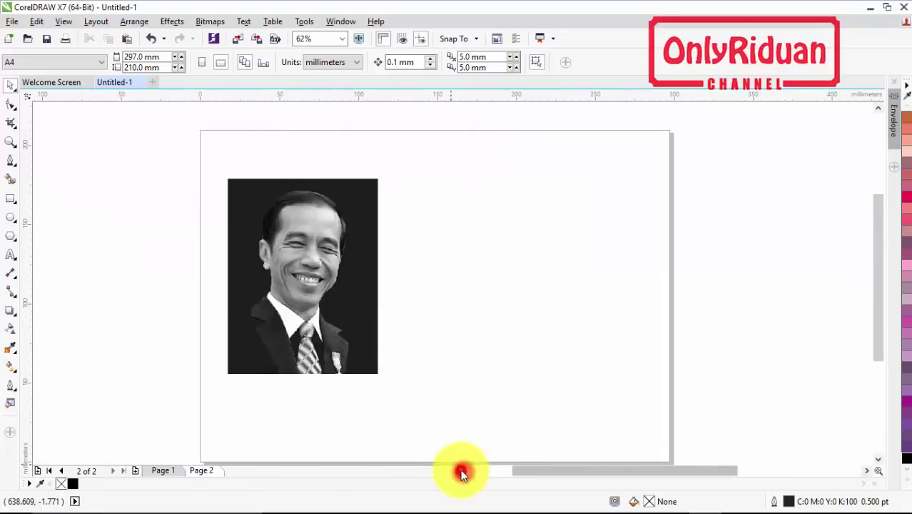
left_click(341, 323)
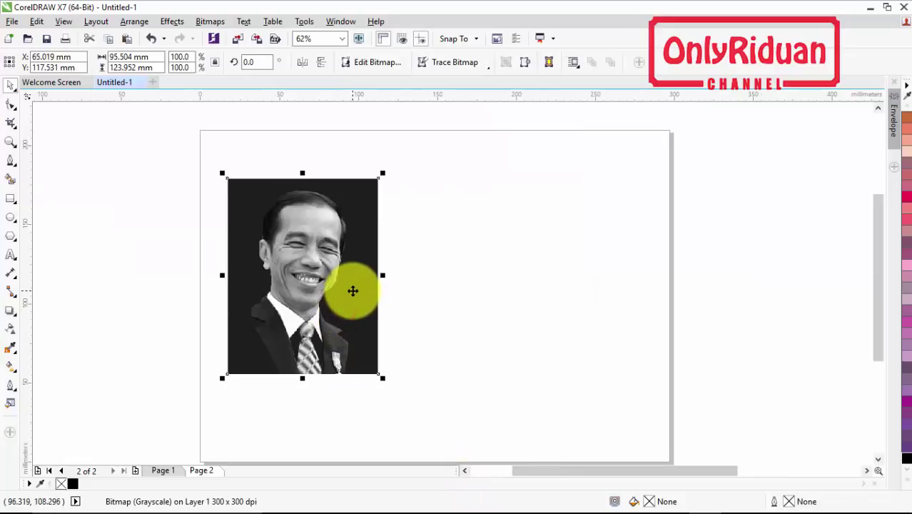
Step: Move the portrait to the right half of the page
scroll(353, 290, "up", 1)
scroll(353, 291, "down", 1)
left_click_drag(314, 261, 488, 260)
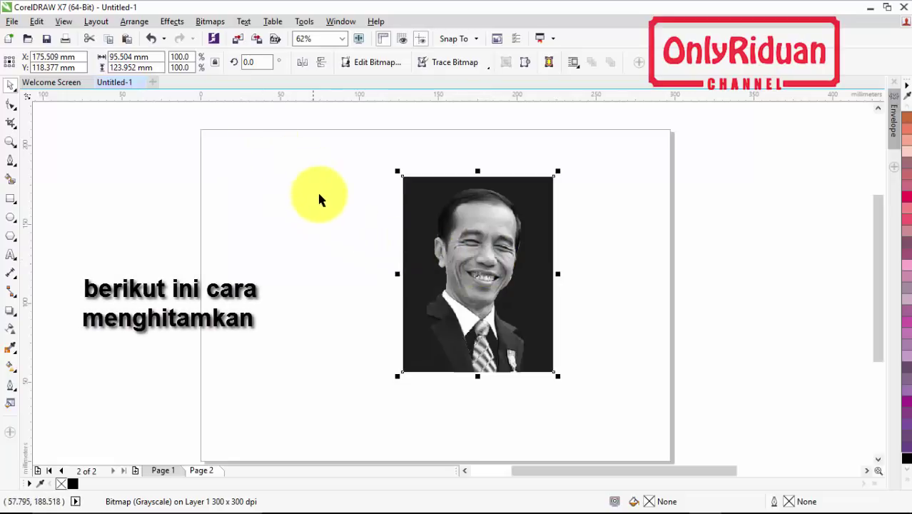
Step: Raise the portrait's contrast to 40 with Brightness/Contrast/Intensity
left_click(173, 22)
mouse_move(191, 36)
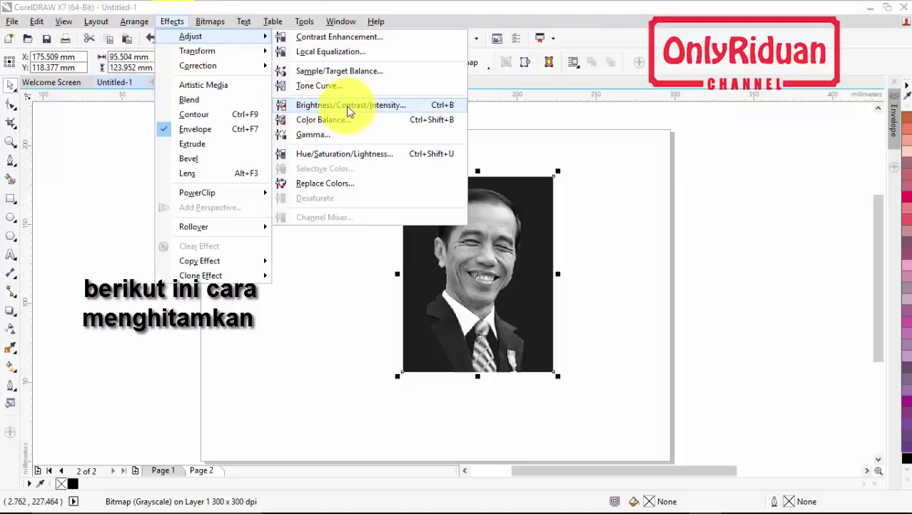
left_click(348, 107)
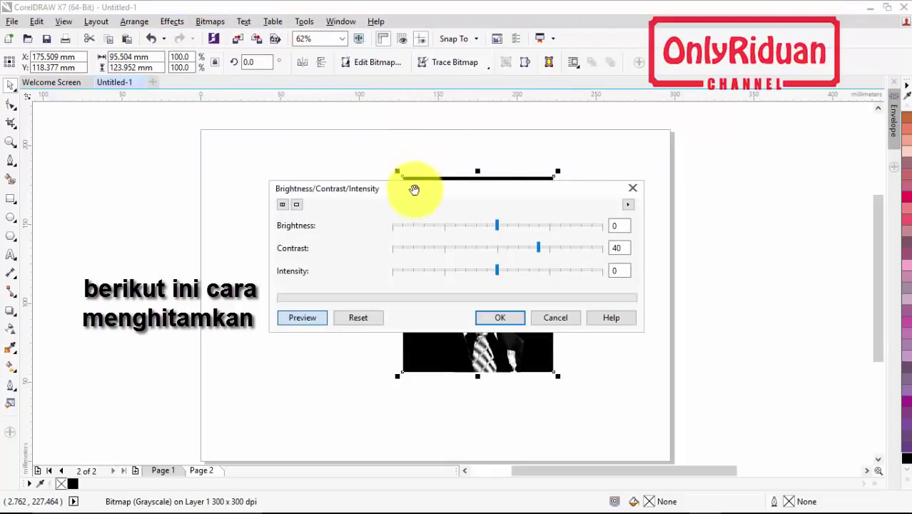
left_click_drag(421, 194, 468, 339)
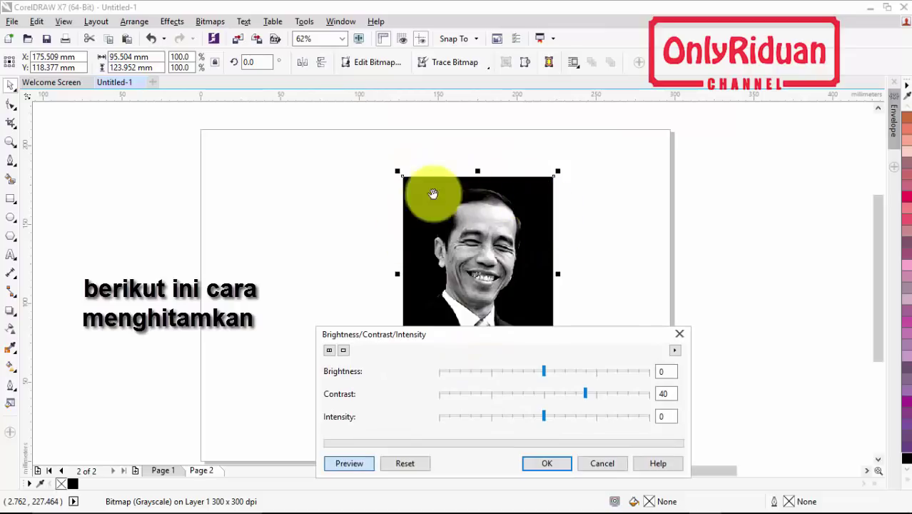
left_click_drag(470, 332, 455, 279)
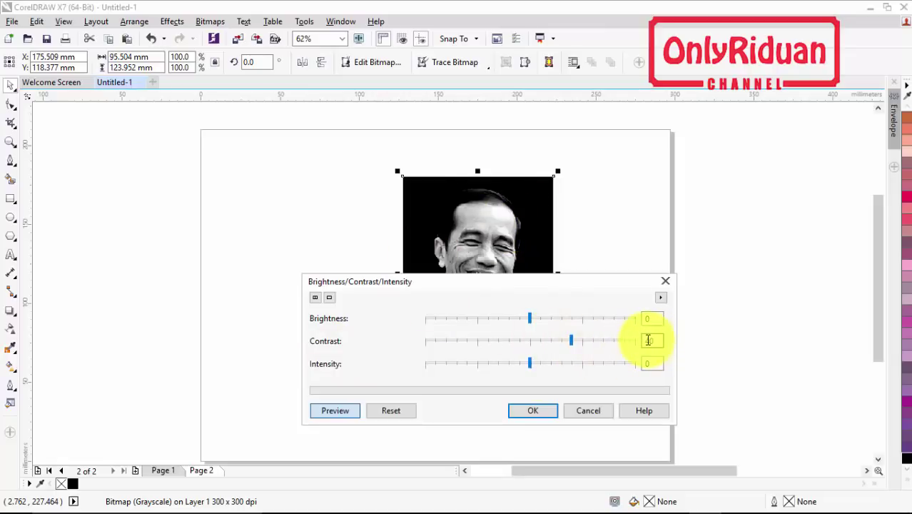
left_click(529, 410)
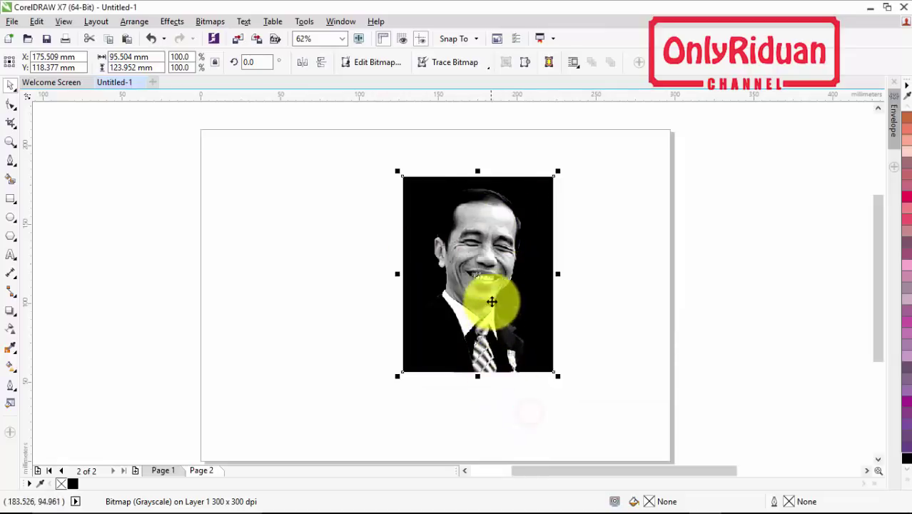
Step: Shift the portrait further right, nudging it back slightly left
left_click_drag(480, 258, 582, 260)
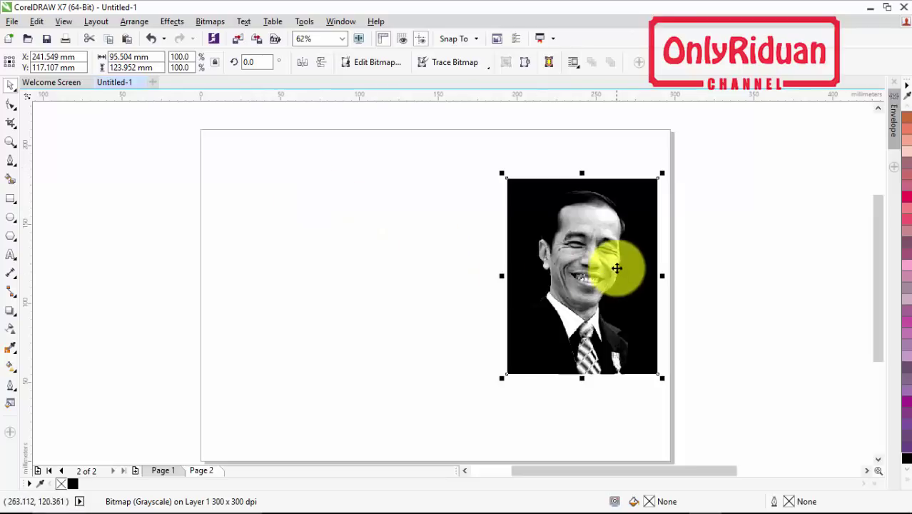
left_click_drag(580, 274, 551, 275)
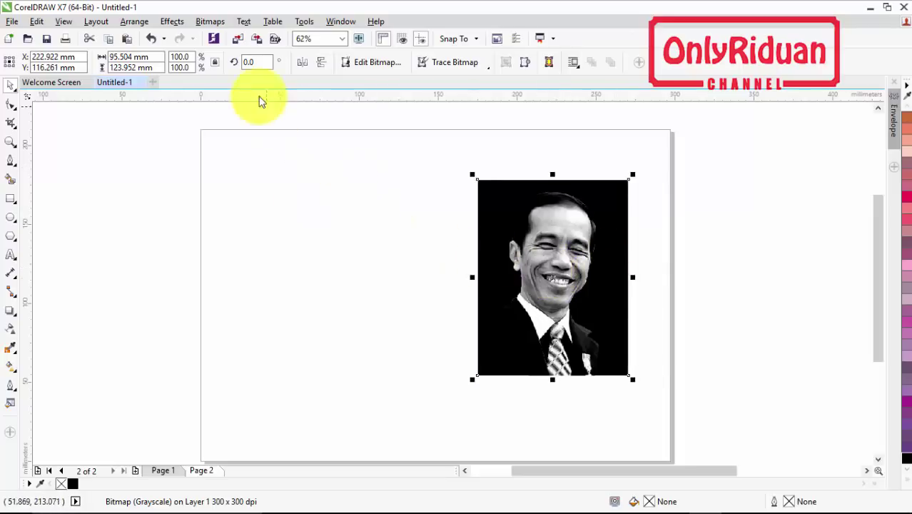
left_click(215, 22)
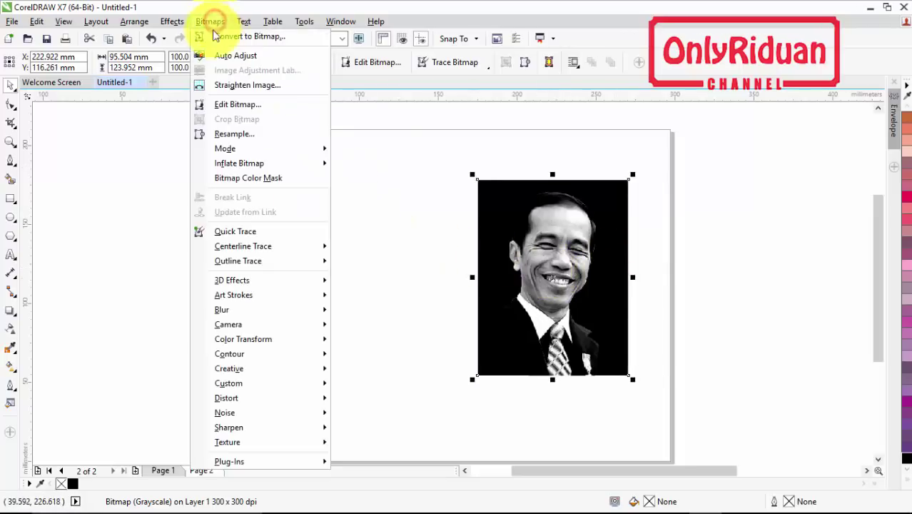
mouse_move(225, 148)
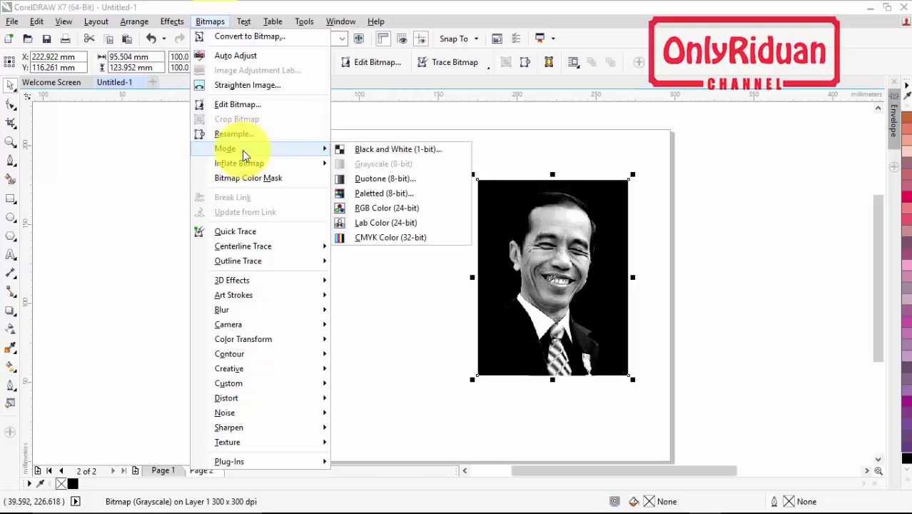
Step: Start the Convert to 1 Bit conversion with Halftone as the method
left_click(391, 150)
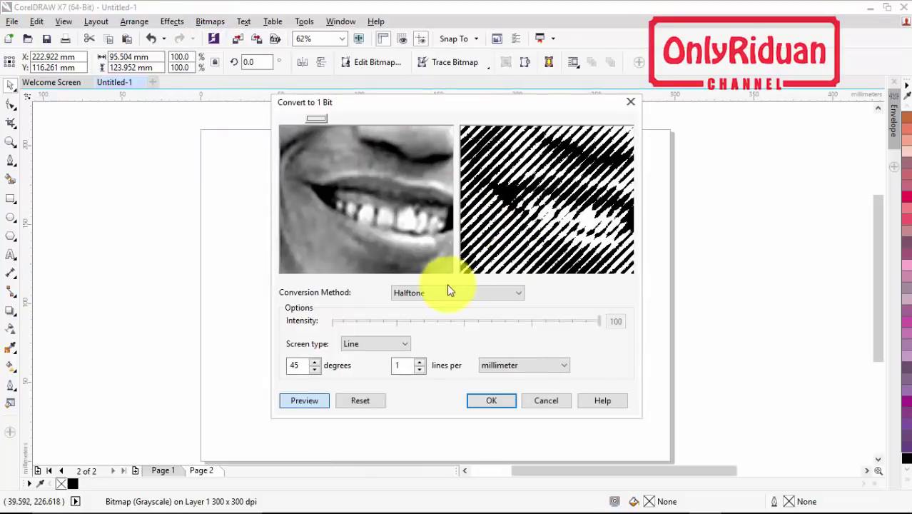
left_click_drag(434, 107, 419, 140)
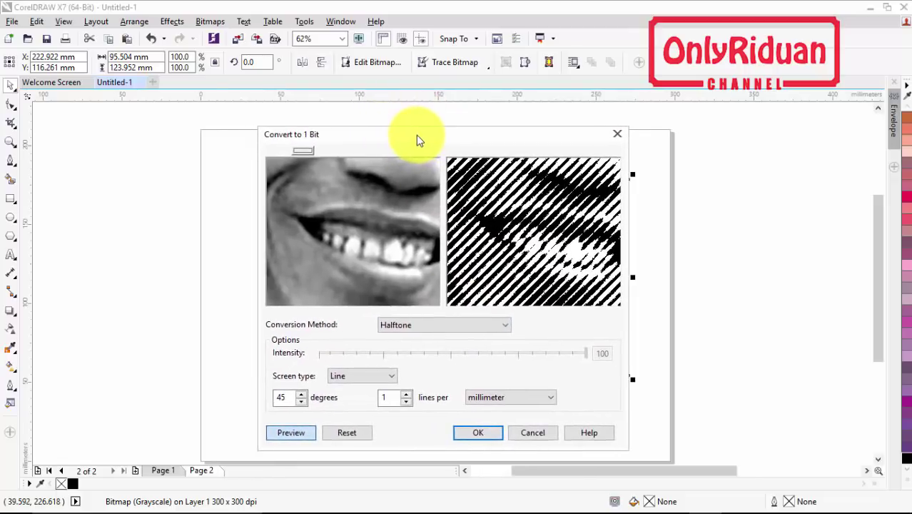
left_click_drag(450, 141, 331, 145)
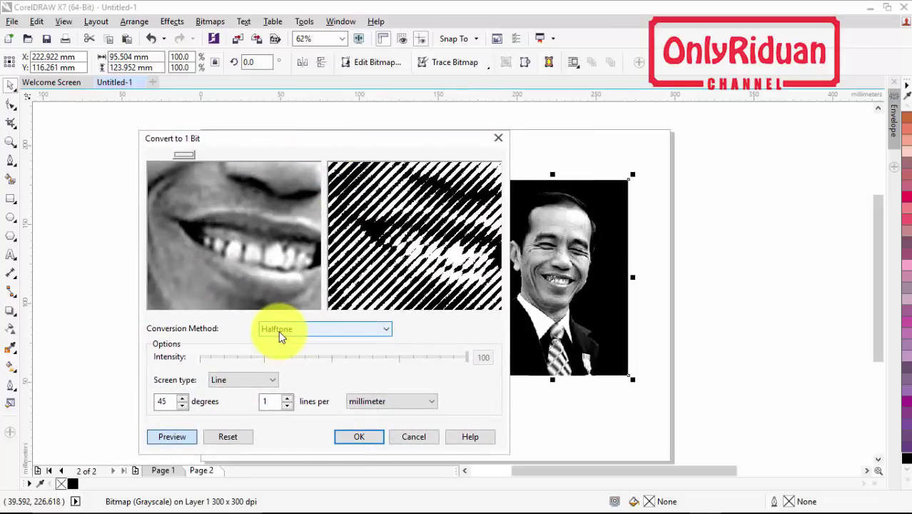
left_click(337, 328)
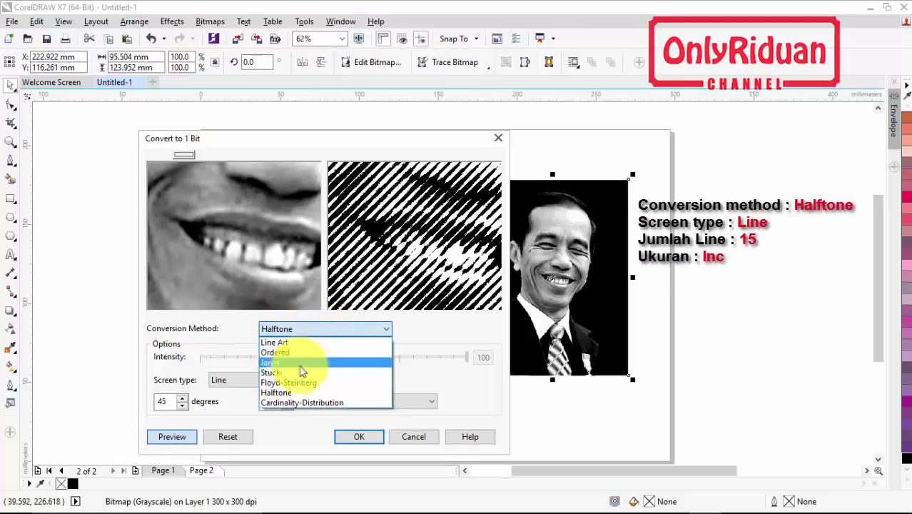
left_click(288, 392)
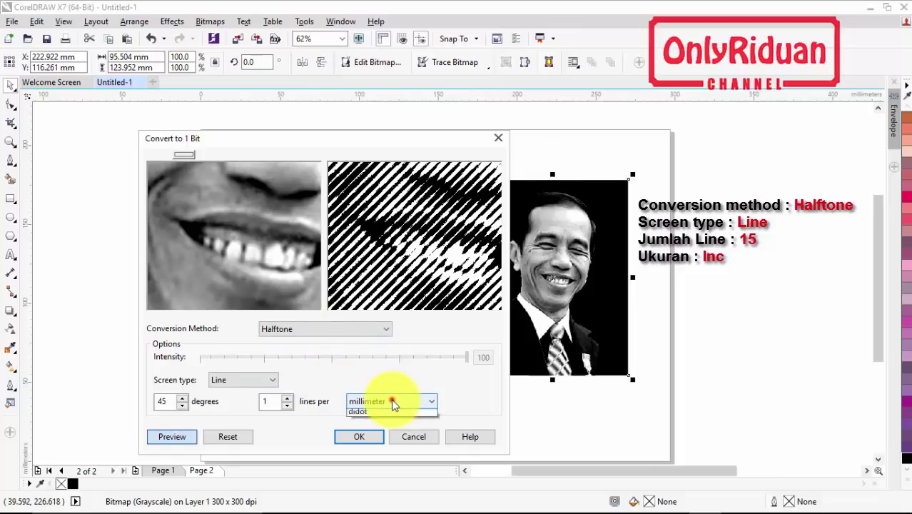
Step: Set the line screen to 15 lines per inch at 45 degrees, previewing the whole photo
left_click(388, 413)
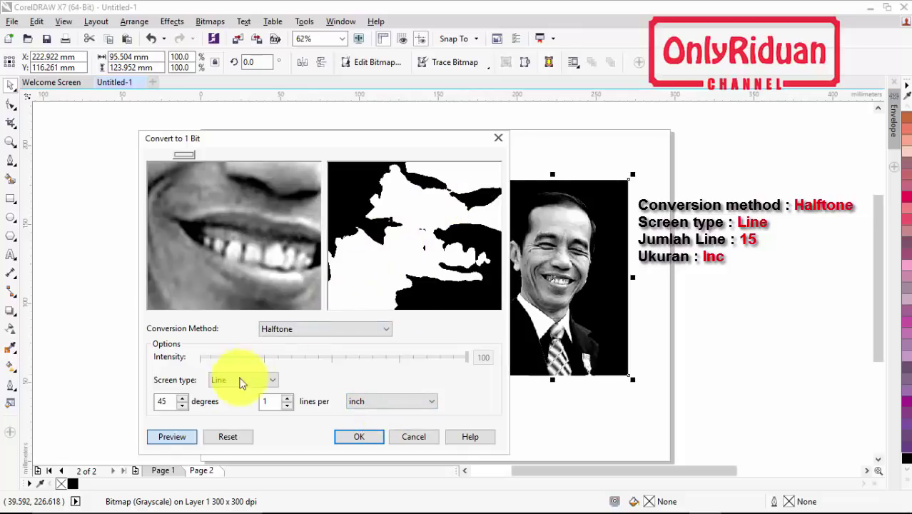
right_click(259, 240)
right_click(259, 240)
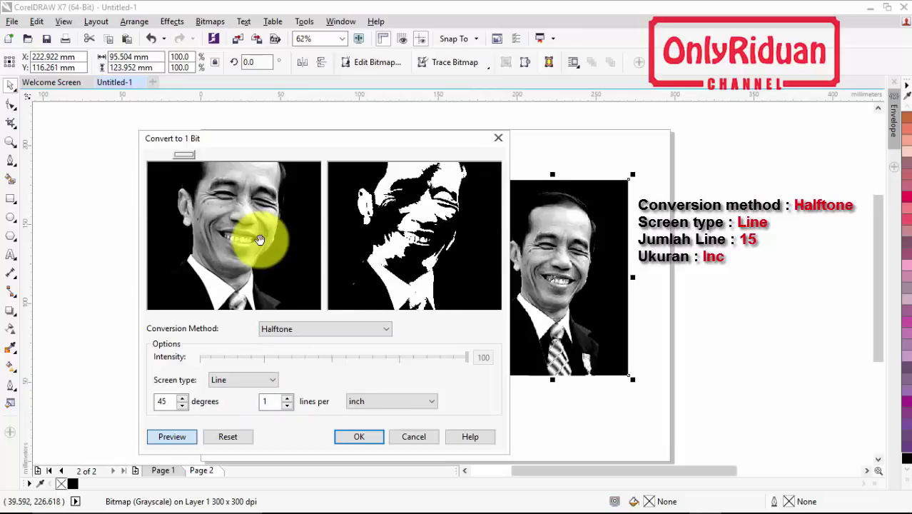
right_click(291, 220)
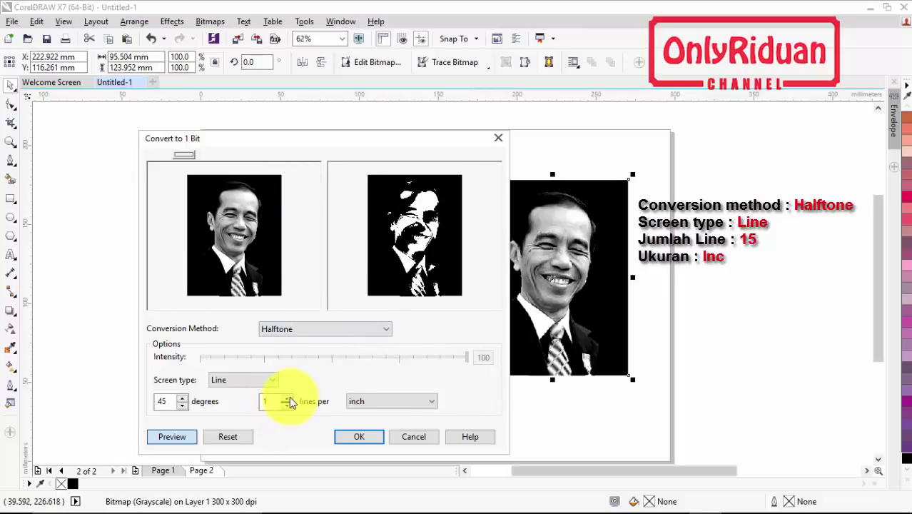
left_click(289, 400)
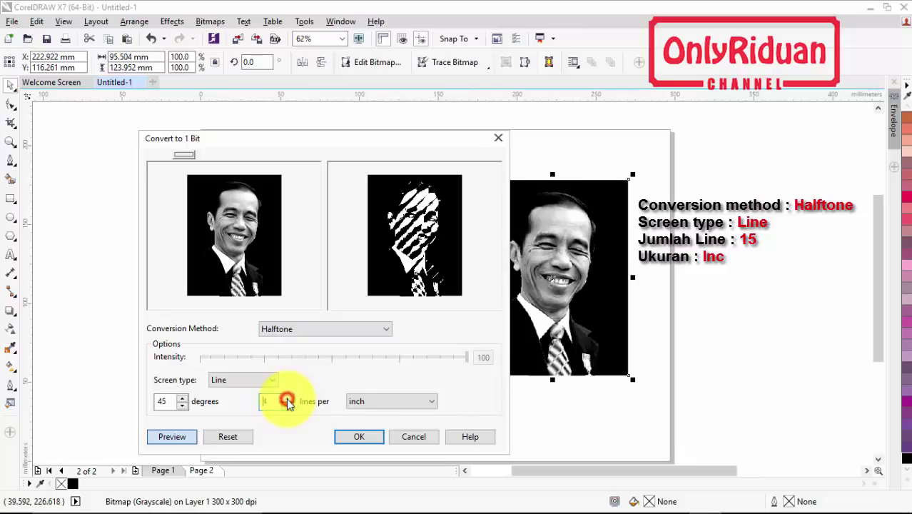
left_click(289, 400)
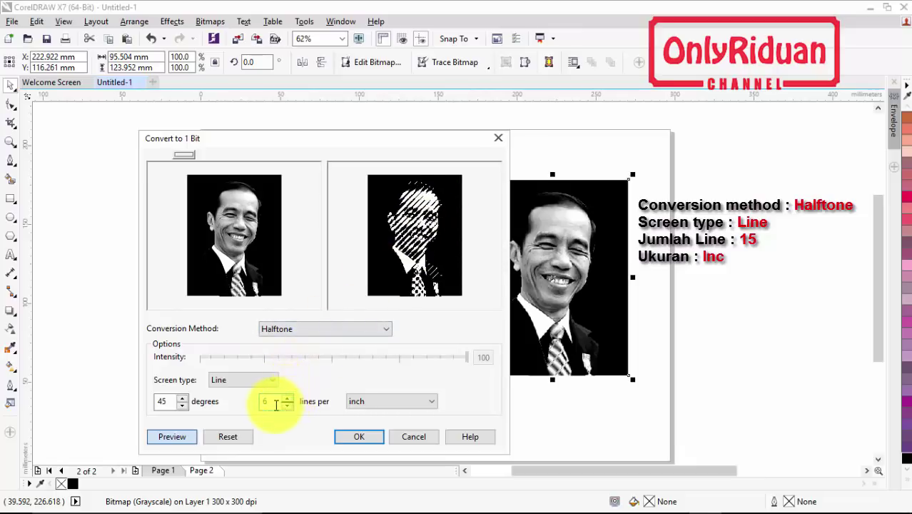
double_click(271, 402)
type("0")
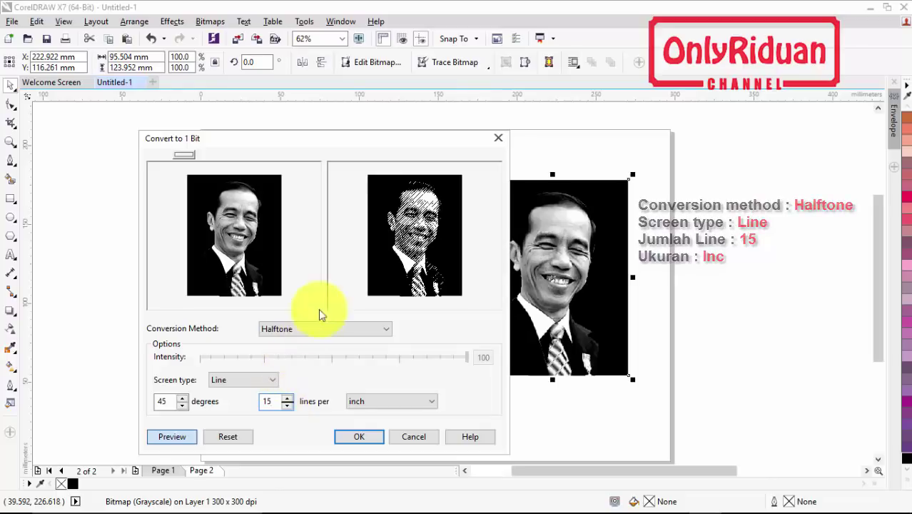
Step: Apply the 1-bit line halftone, move the portrait to the upper left, and view Page 1
left_click(359, 437)
scroll(573, 285, "up", 2)
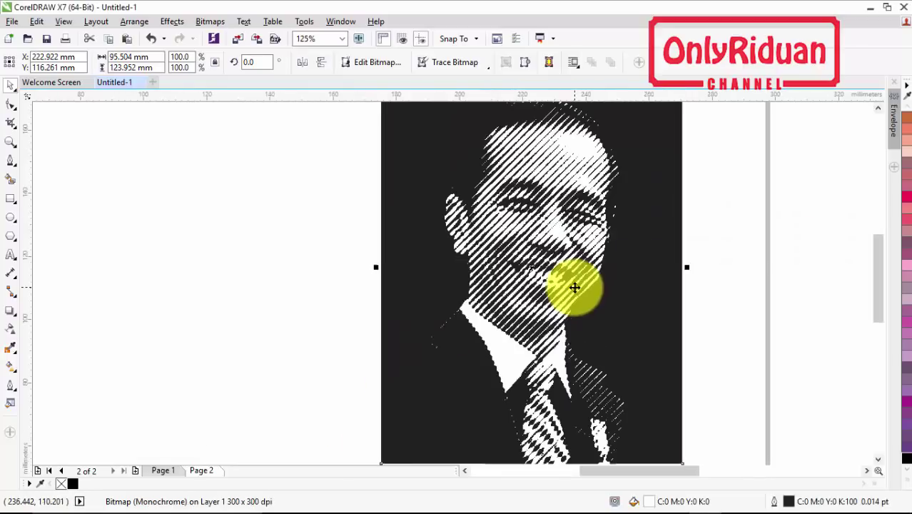
scroll(572, 270, "down", 2)
left_click_drag(576, 253, 304, 236)
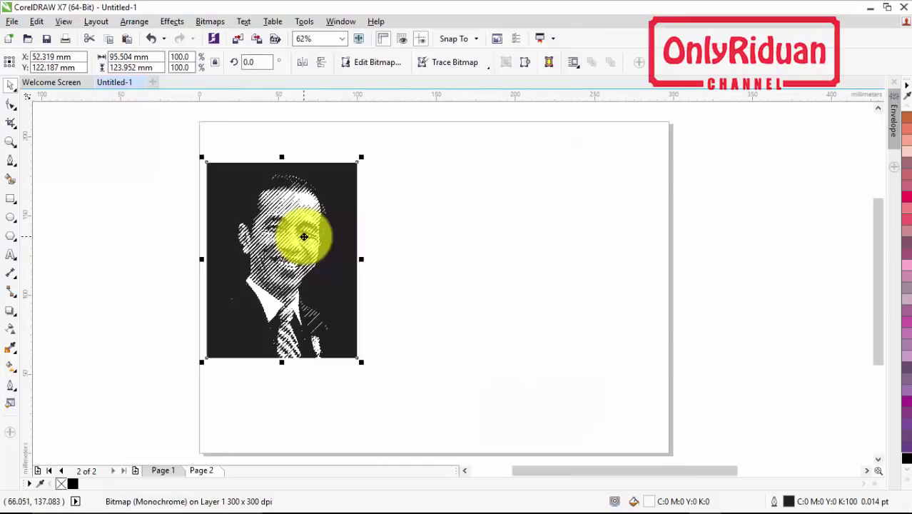
left_click(164, 472)
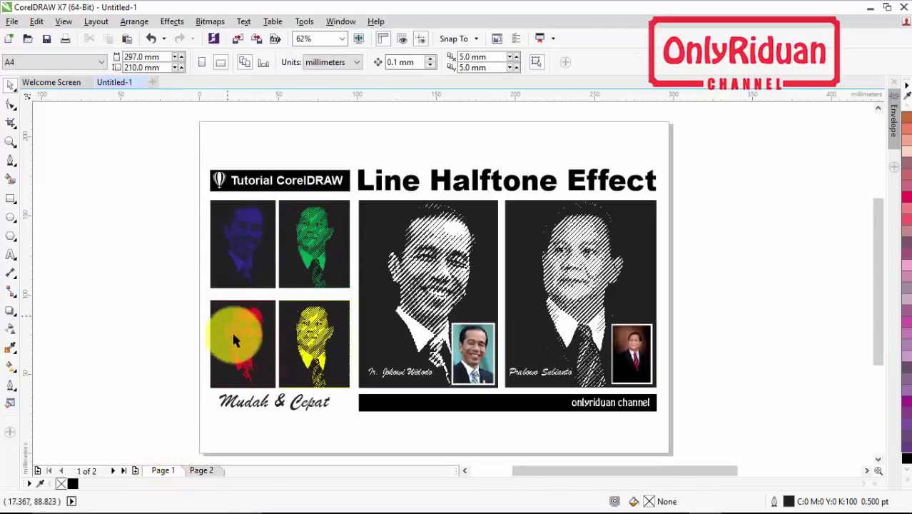
Step: On Page 2, copy the portrait twice, aligning the three copies in a row
left_click(205, 471)
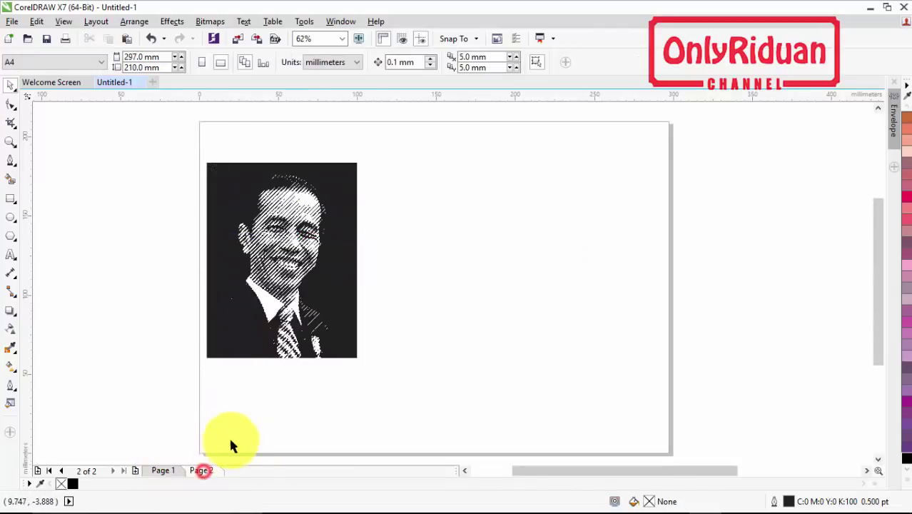
mouse_move(302, 226)
left_mouse_down()
mouse_move(571, 196)
mouse_move(612, 182)
left_mouse_up()
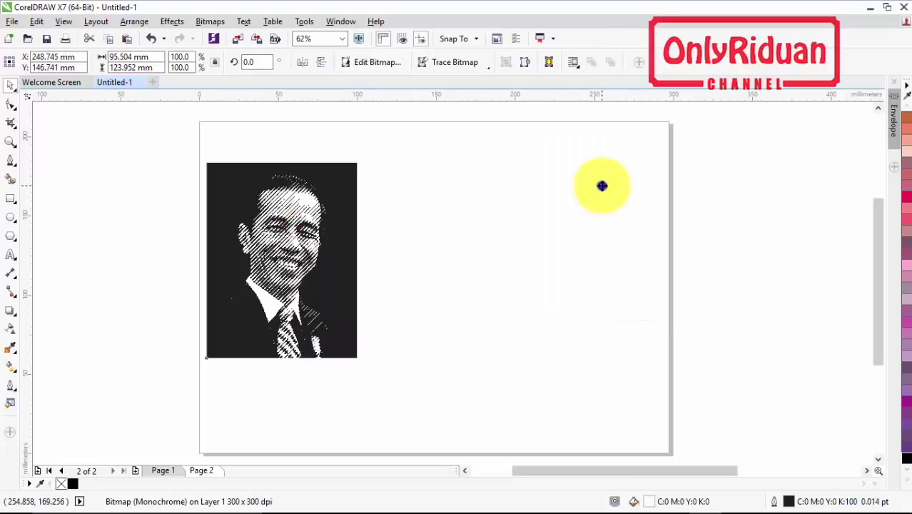
left_click_drag(300, 255, 300, 217)
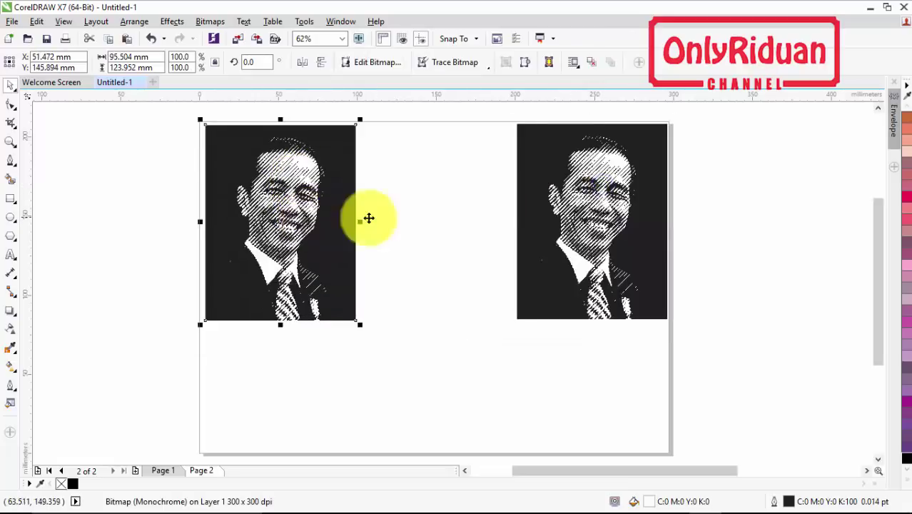
mouse_move(611, 190)
left_mouse_down()
mouse_move(436, 199)
mouse_move(450, 195)
left_mouse_up()
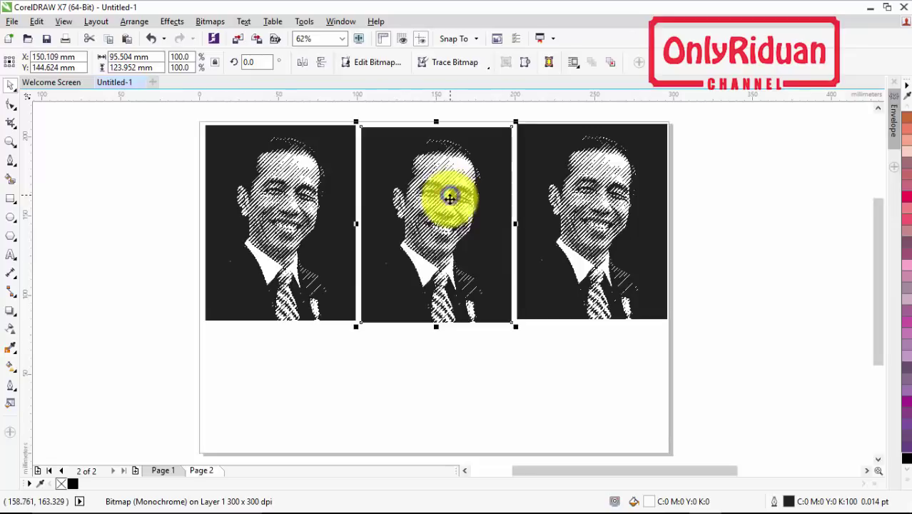
left_click(685, 275)
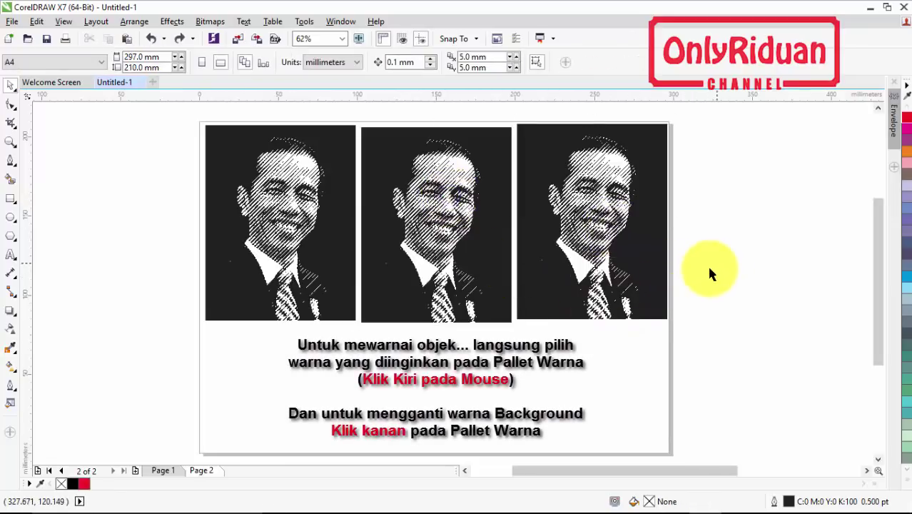
Step: Colour the right portrait's lines red and the middle portrait's lines yellow
left_click(614, 237)
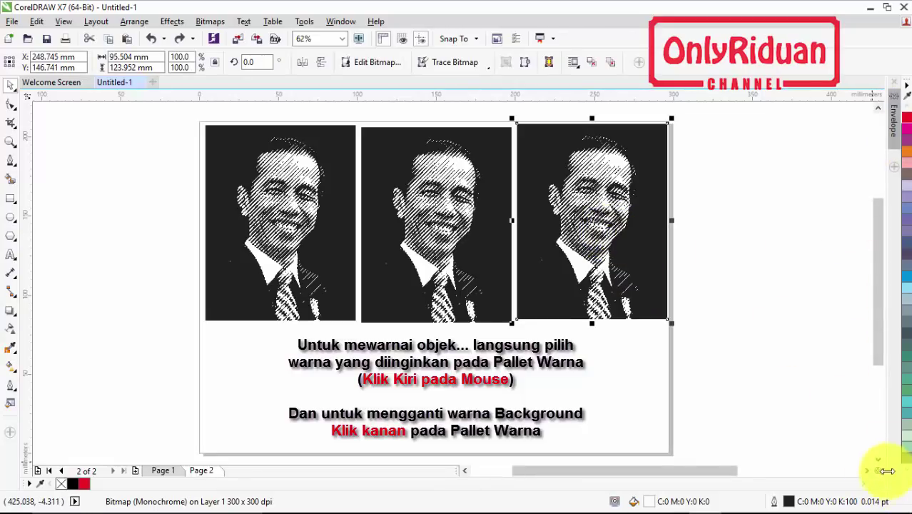
left_click(906, 482)
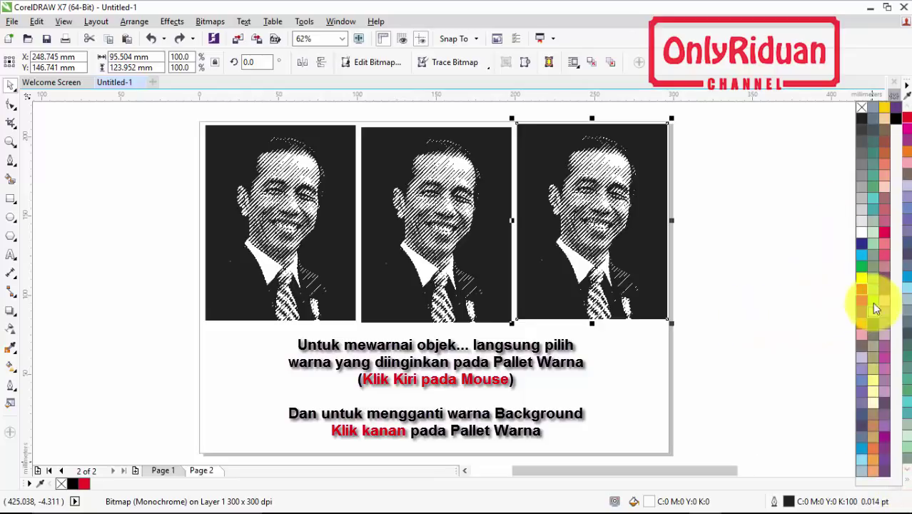
left_click(861, 290)
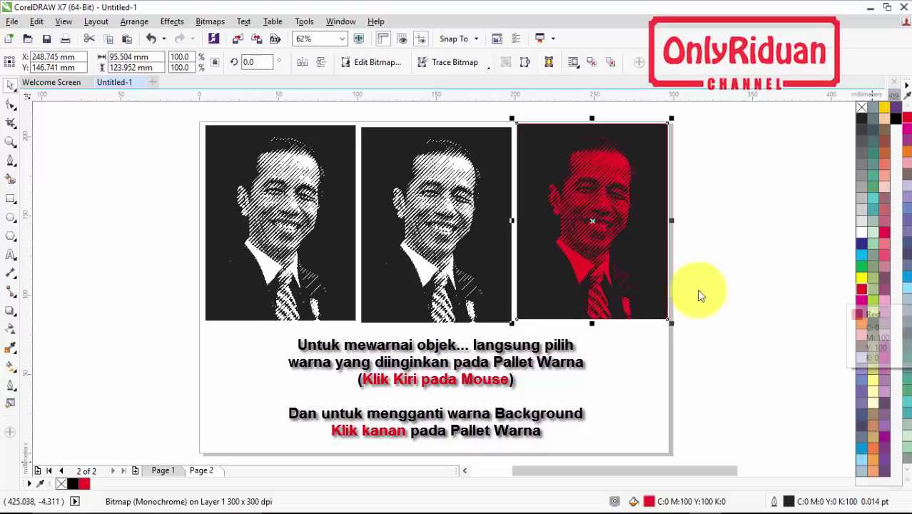
left_click(458, 221)
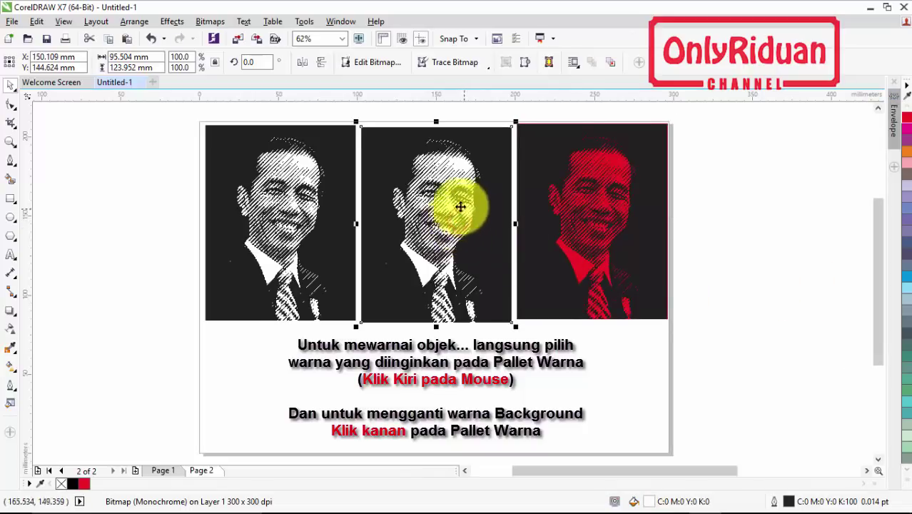
left_click(906, 476)
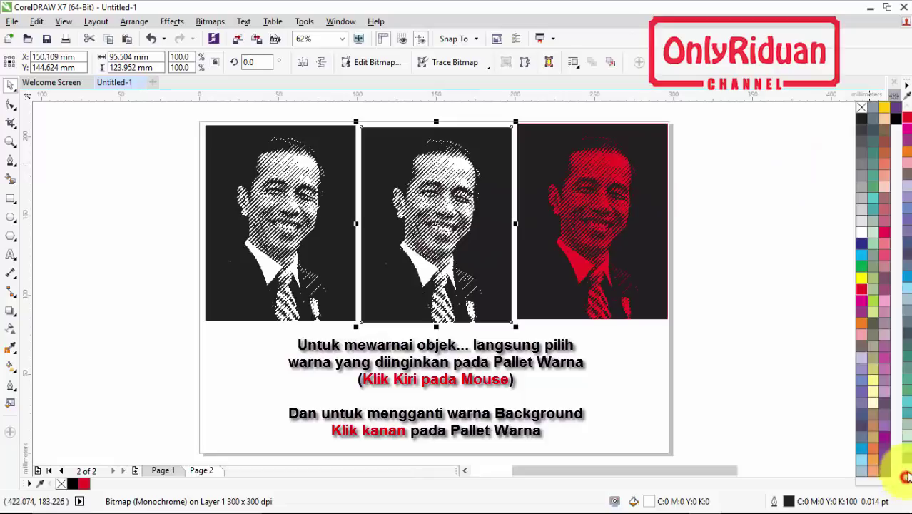
left_click(861, 277)
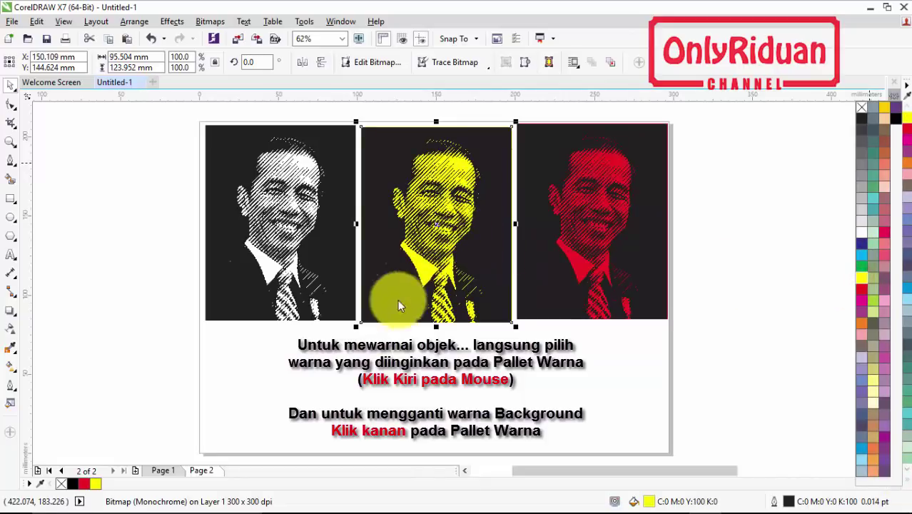
Step: Give the left portrait a blue background
left_click(331, 151)
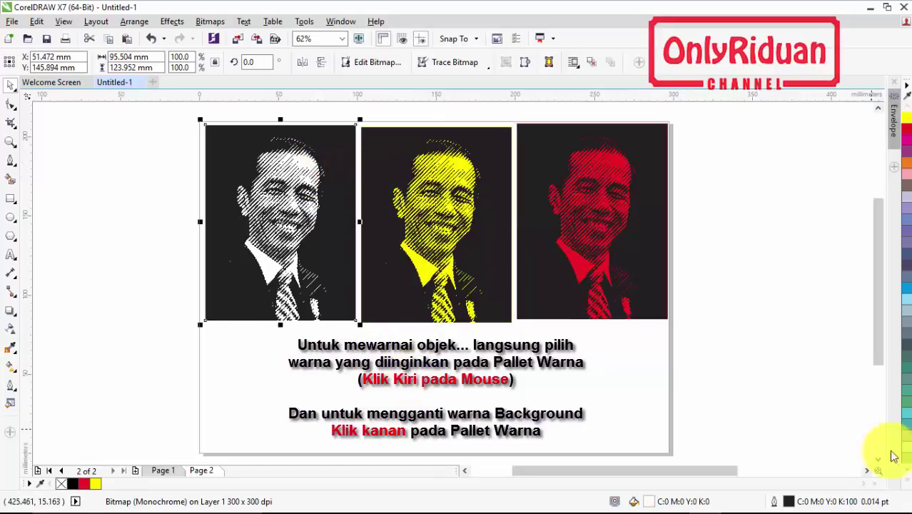
left_click(904, 478)
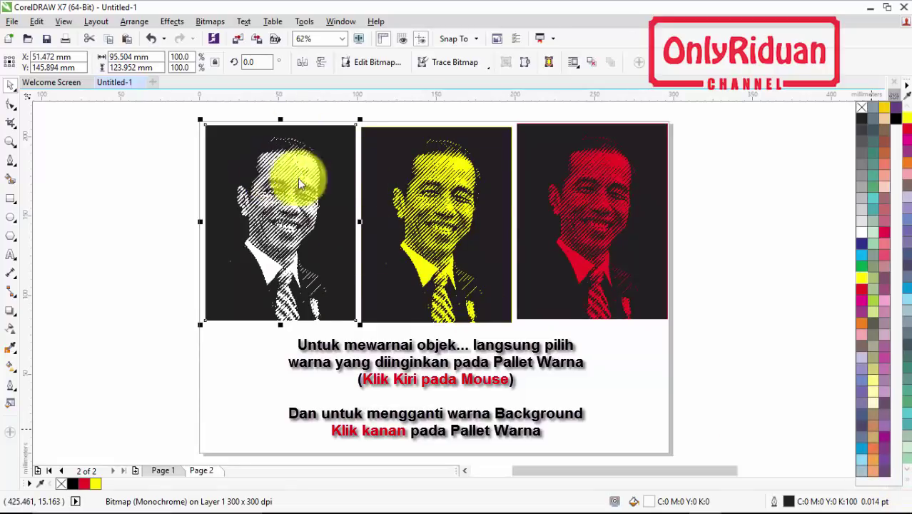
right_click(861, 244)
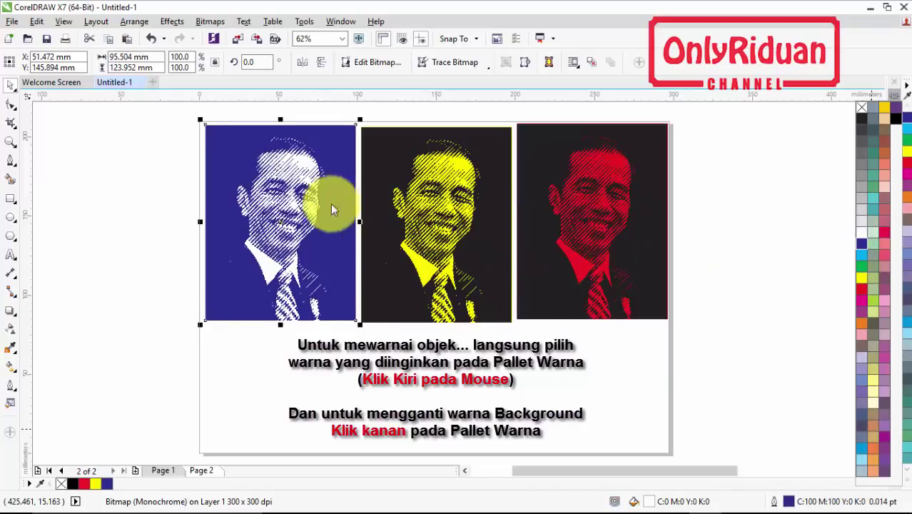
left_click(314, 387)
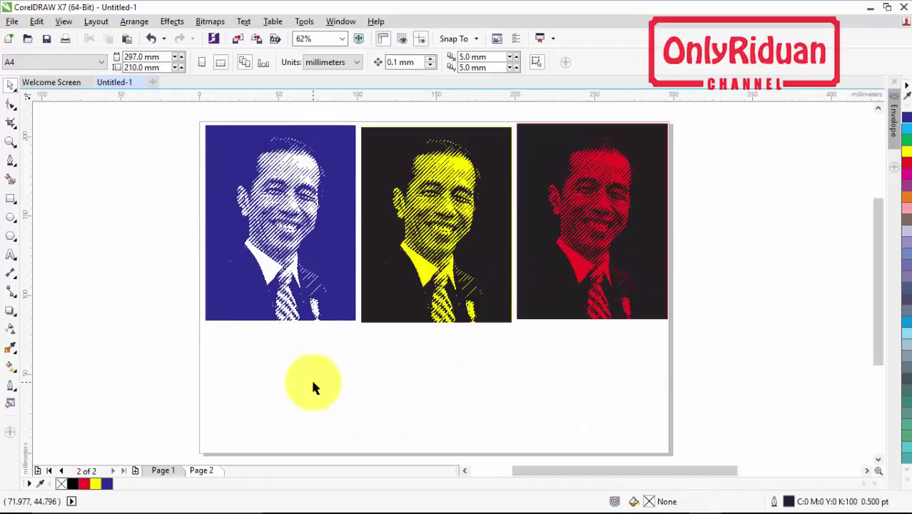
left_click(163, 471)
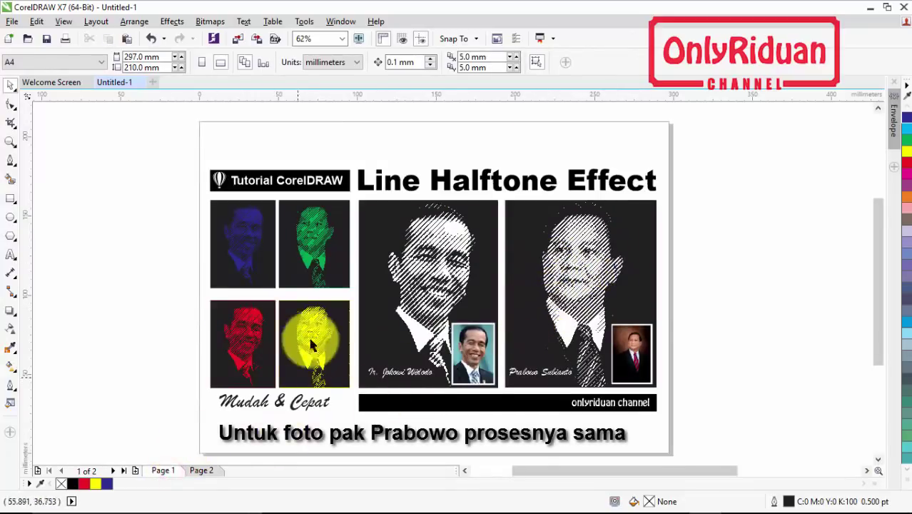
left_click(205, 471)
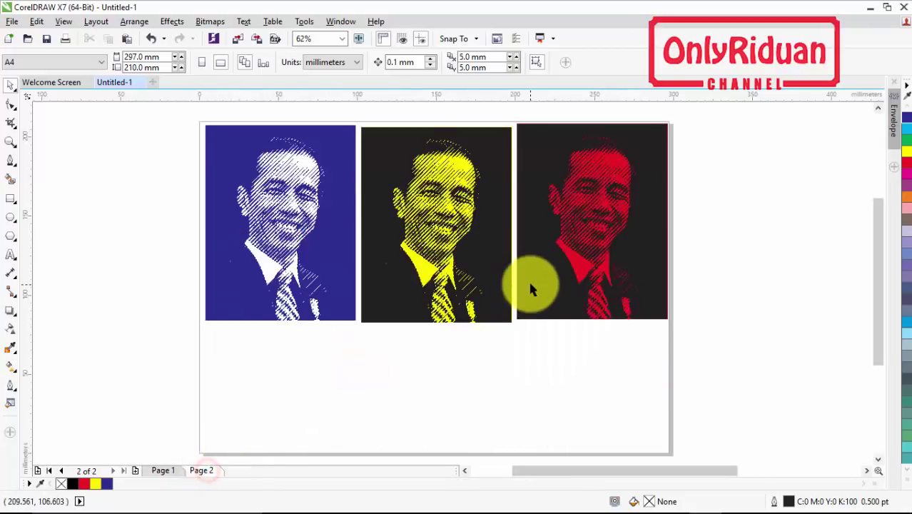